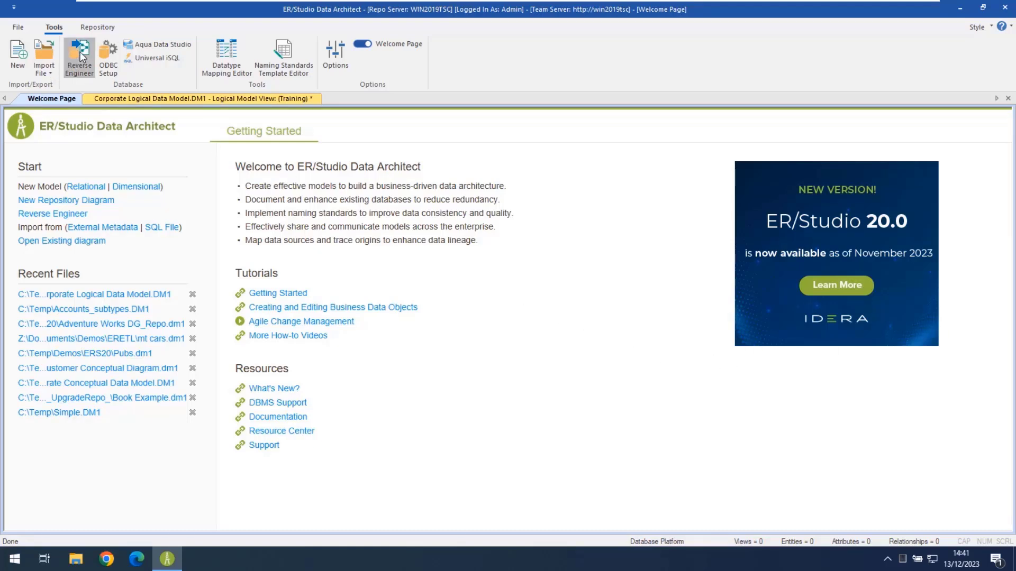
Start reverse engineering from the win2019tsc MS SQL Server datasource, entering the account password and GIM as the default database.
{"action": "left_click", "coordinate": [81, 57]}
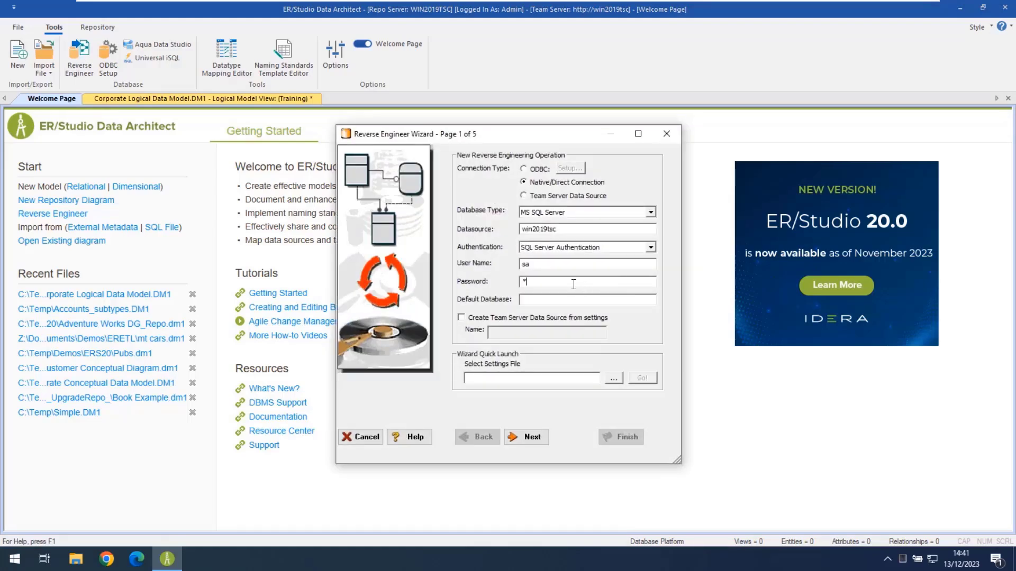
{"action": "type", "text": "*******"}
{"action": "key", "text": "Tab"}
{"action": "type", "text": "GIM"}
{"action": "left_click", "coordinate": [529, 436]}
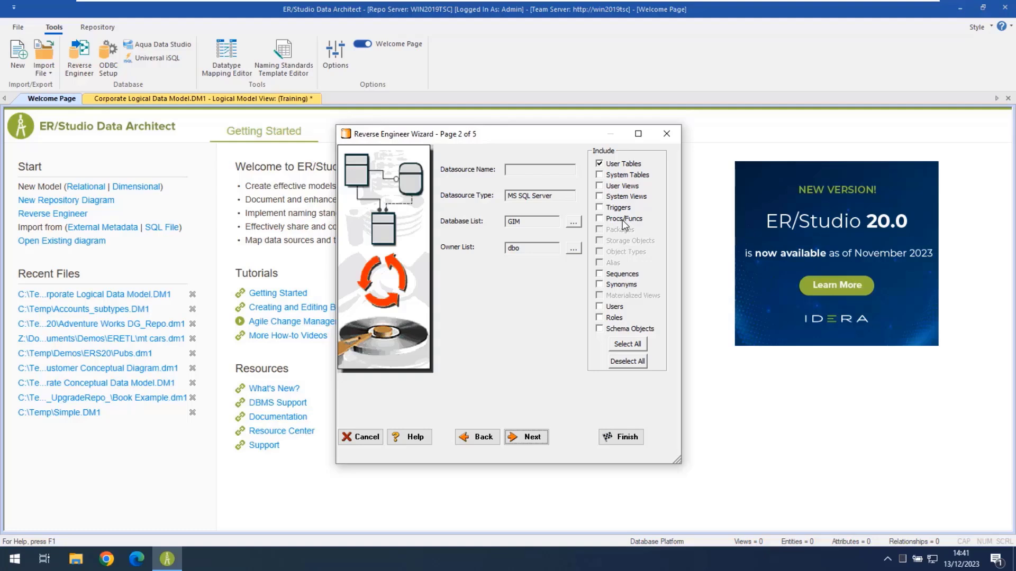
Reverse engineer all selected dbo user tables with the default wizard options and dismiss the extraction log.
{"action": "left_click", "coordinate": [530, 437]}
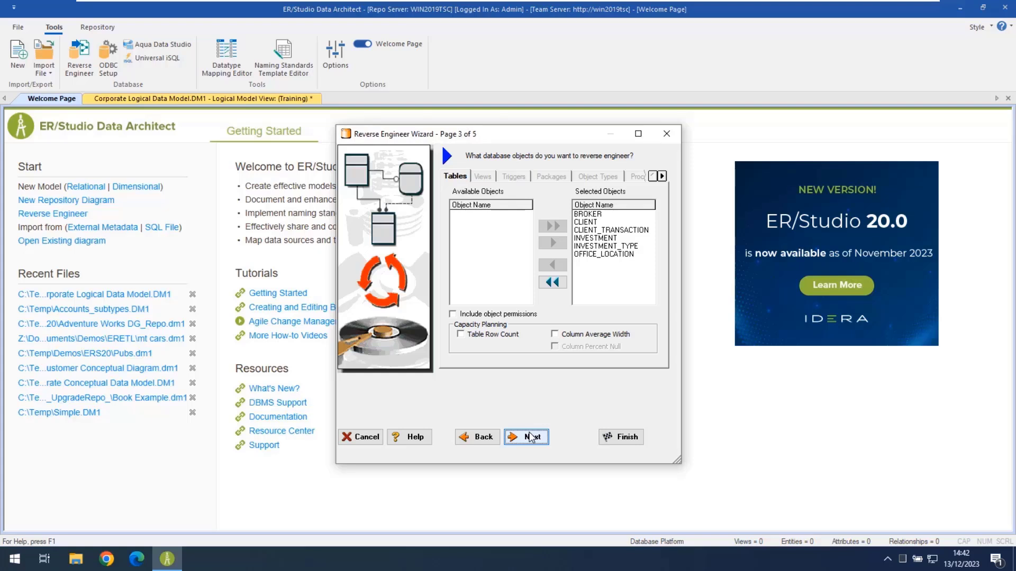
{"action": "left_click", "coordinate": [530, 437]}
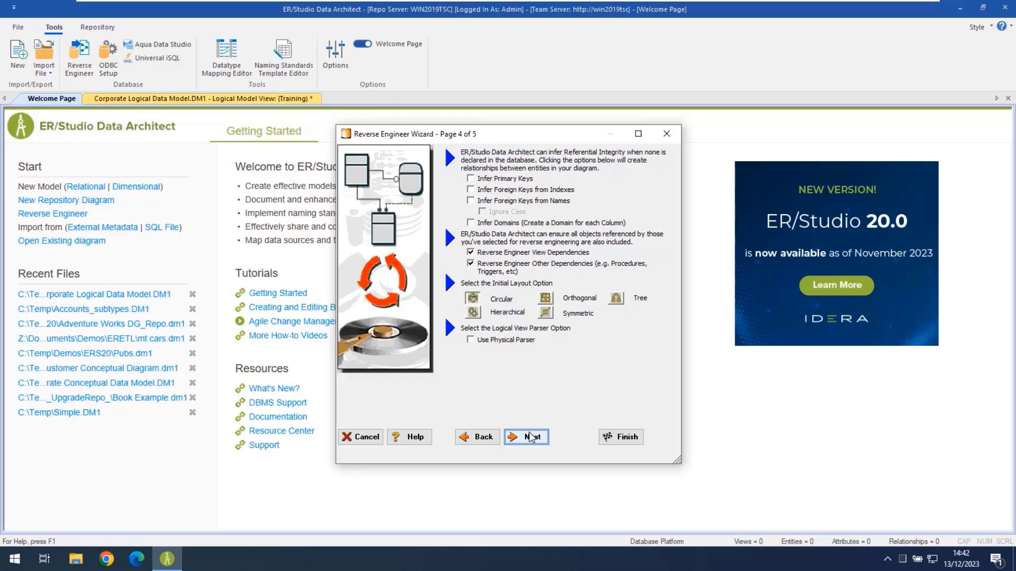
{"action": "left_click", "coordinate": [623, 437]}
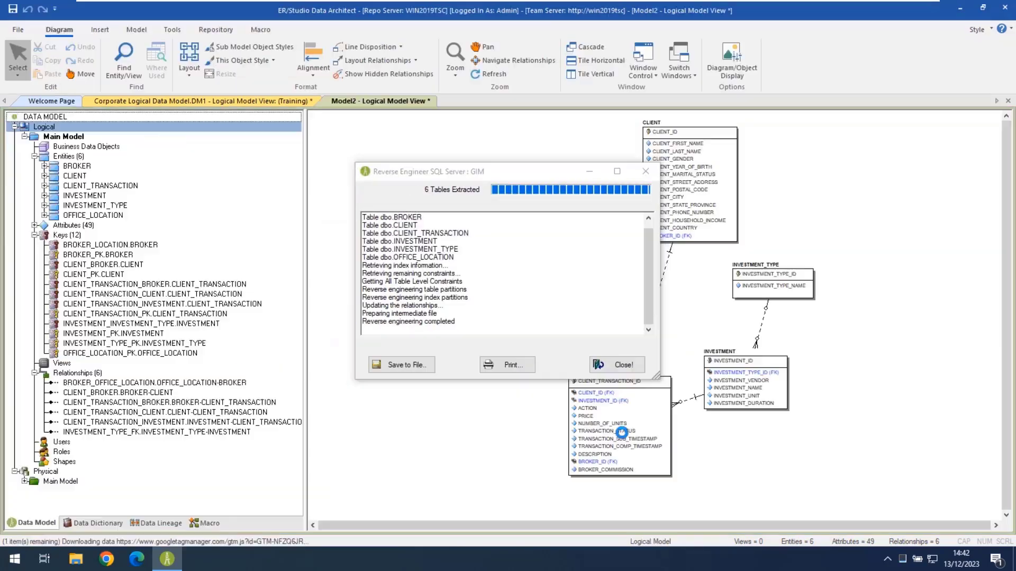
{"action": "left_click", "coordinate": [613, 368]}
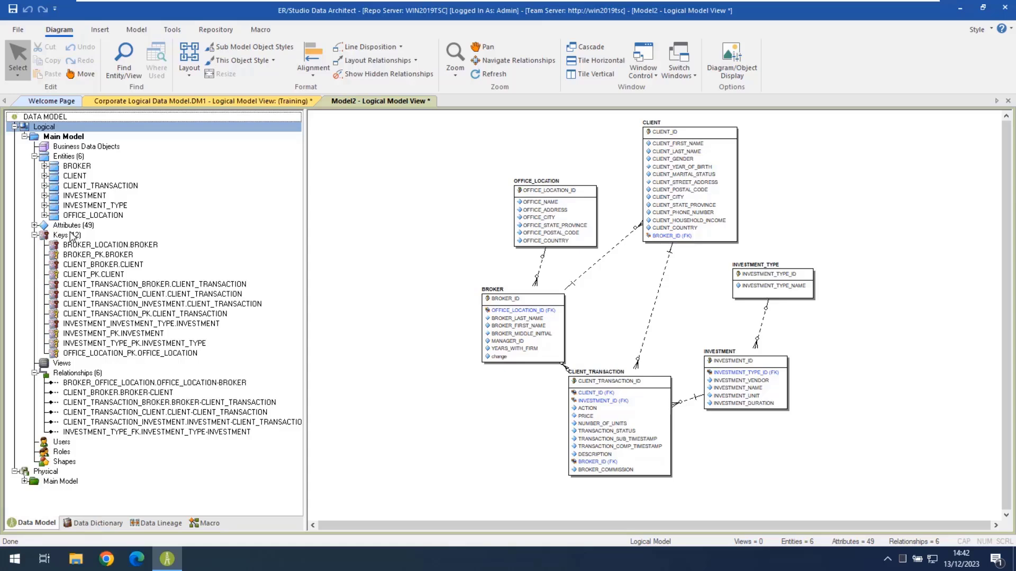
Collapse the logical model's Keys and Relationships nodes and expand the physical Main Model in the model tree.
{"action": "left_click", "coordinate": [33, 234]}
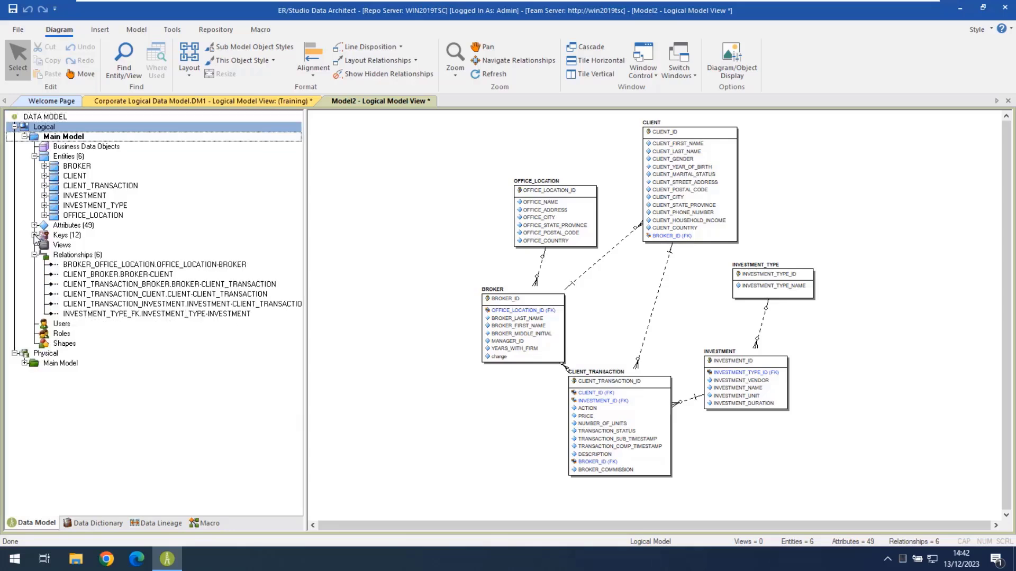
{"action": "left_click", "coordinate": [34, 254]}
{"action": "left_click", "coordinate": [25, 303]}
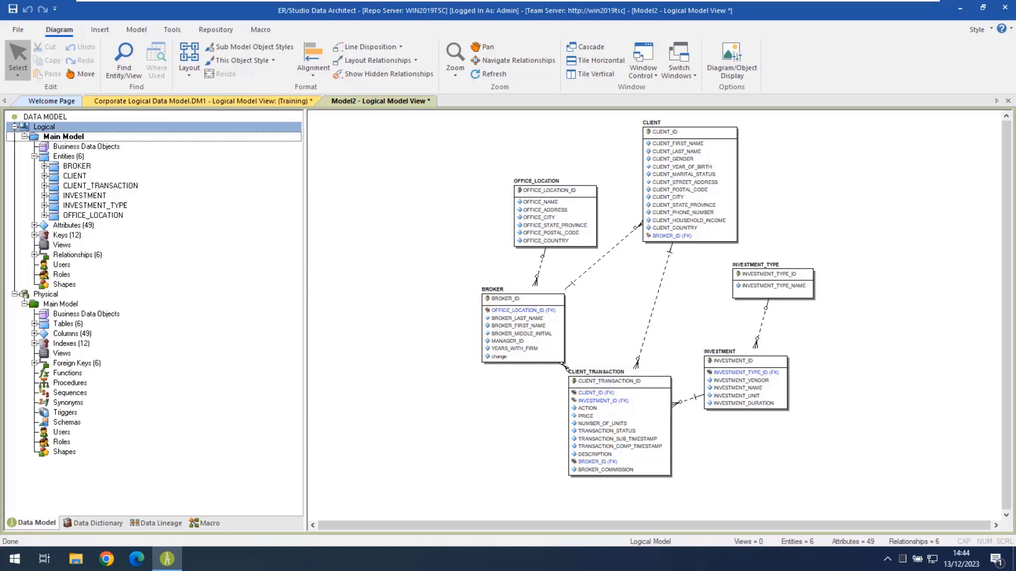
Launch the Compare and Merge Utility for the logical Main Model, accepting that the undo history is cleared.
{"action": "right_click", "coordinate": [65, 137]}
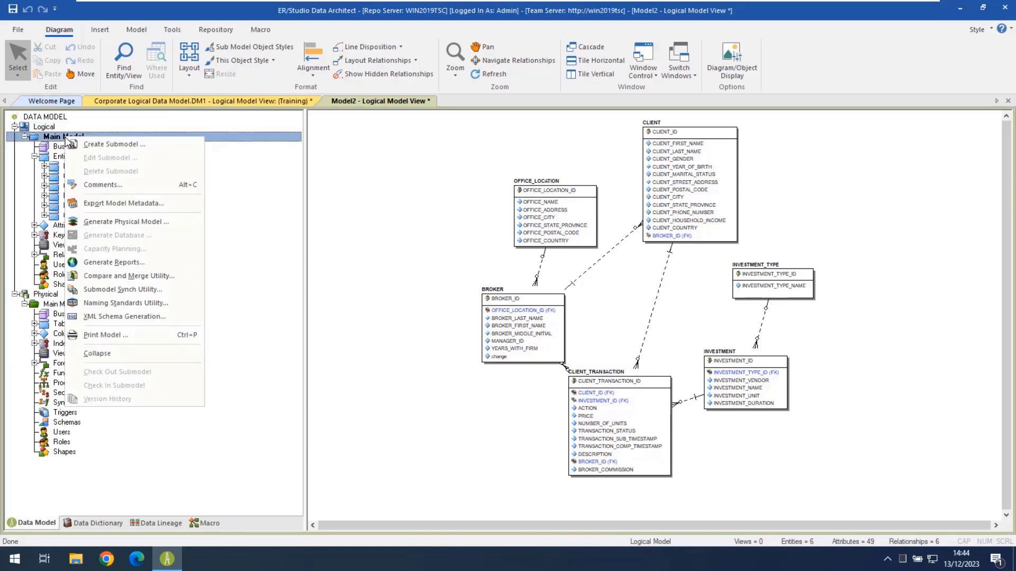
{"action": "left_click", "coordinate": [152, 276]}
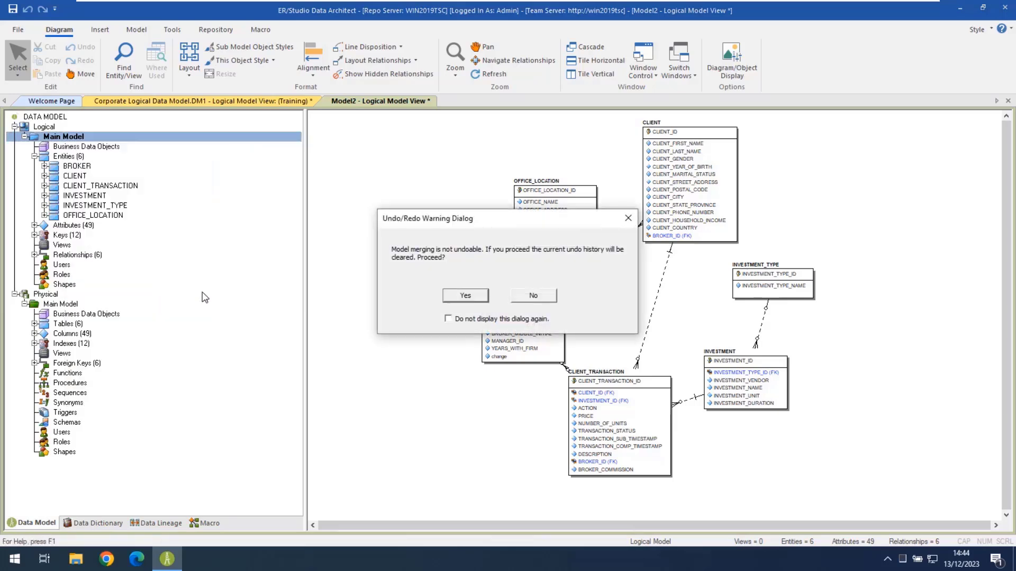
{"action": "left_click", "coordinate": [464, 296]}
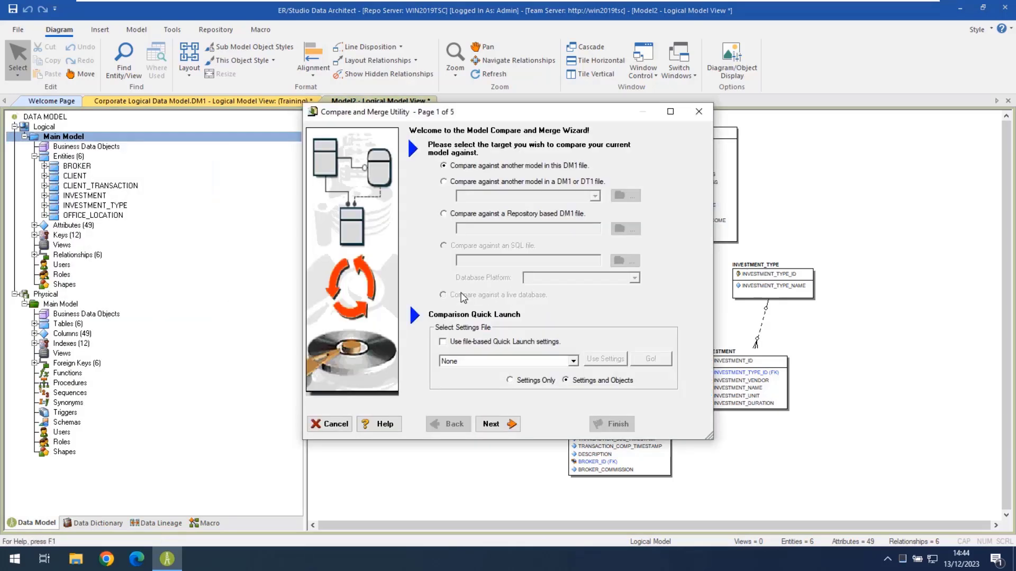
{"action": "left_click", "coordinate": [444, 182]}
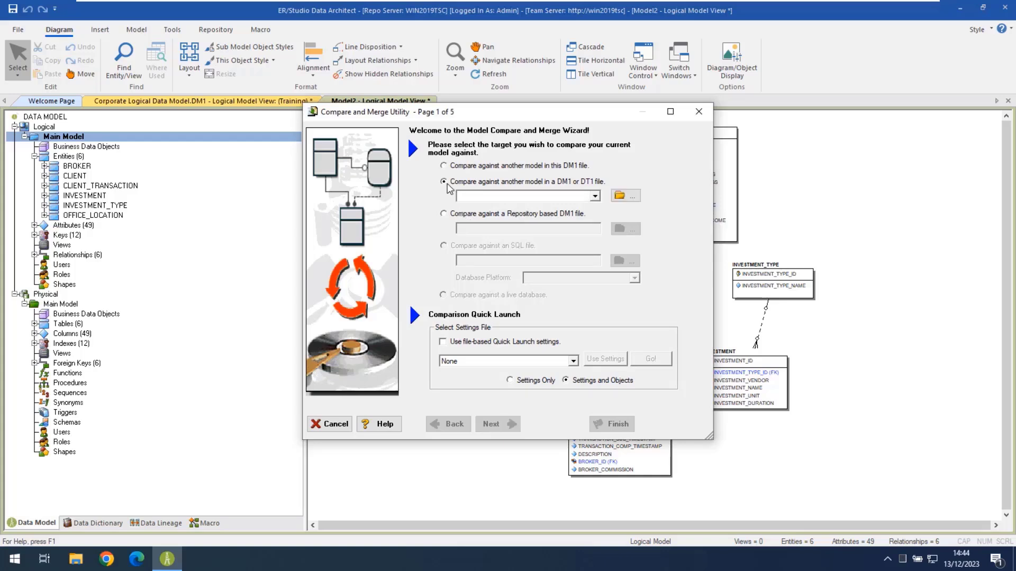
{"action": "left_click", "coordinate": [622, 196]}
{"action": "key", "text": "Escape"}
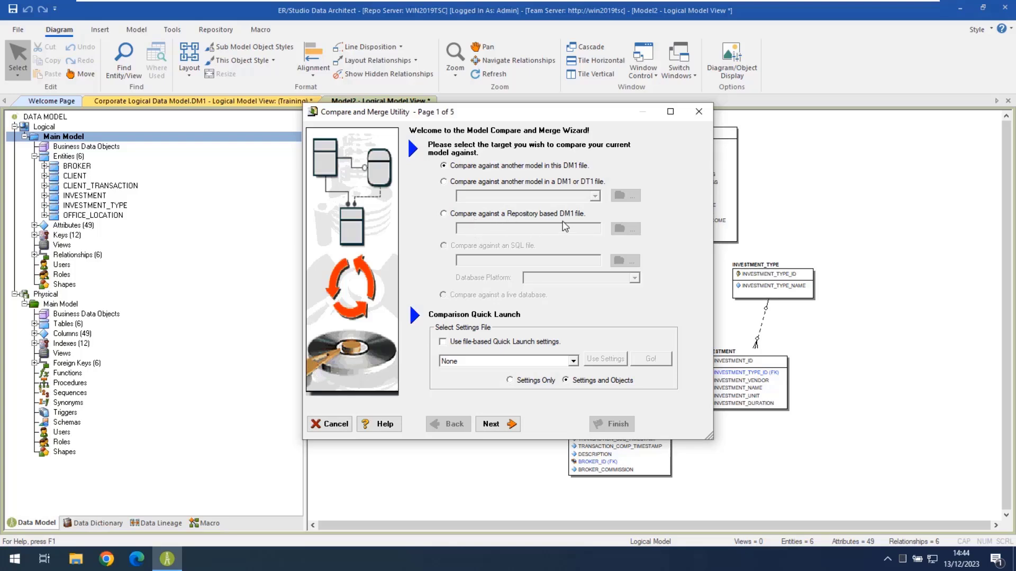
Set the comparison target to the Repository-based Corporate Logical Data Model.DM1 from the Corporate Models project, using its local copy.
{"action": "left_click", "coordinate": [446, 215]}
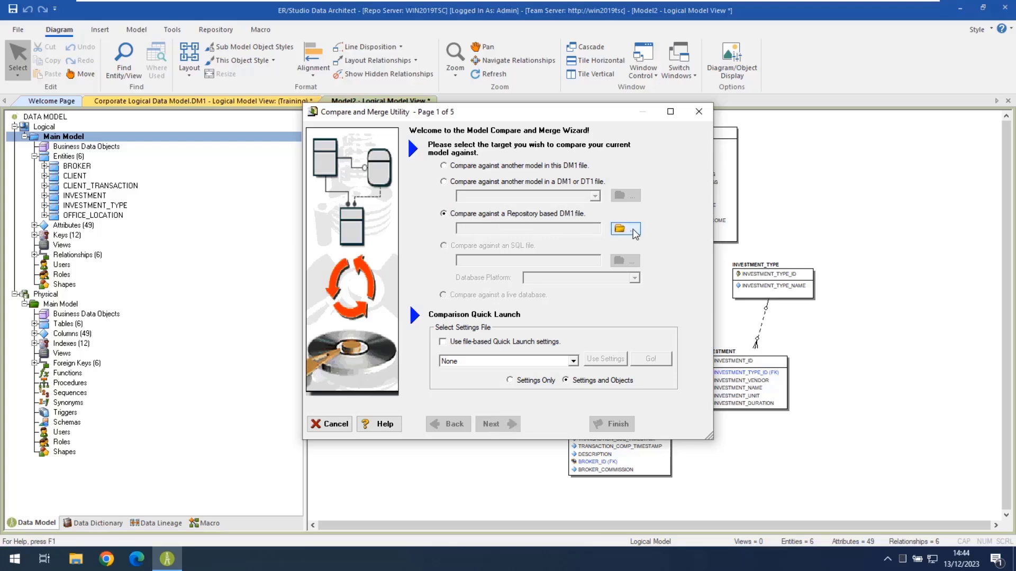
{"action": "left_click", "coordinate": [634, 233]}
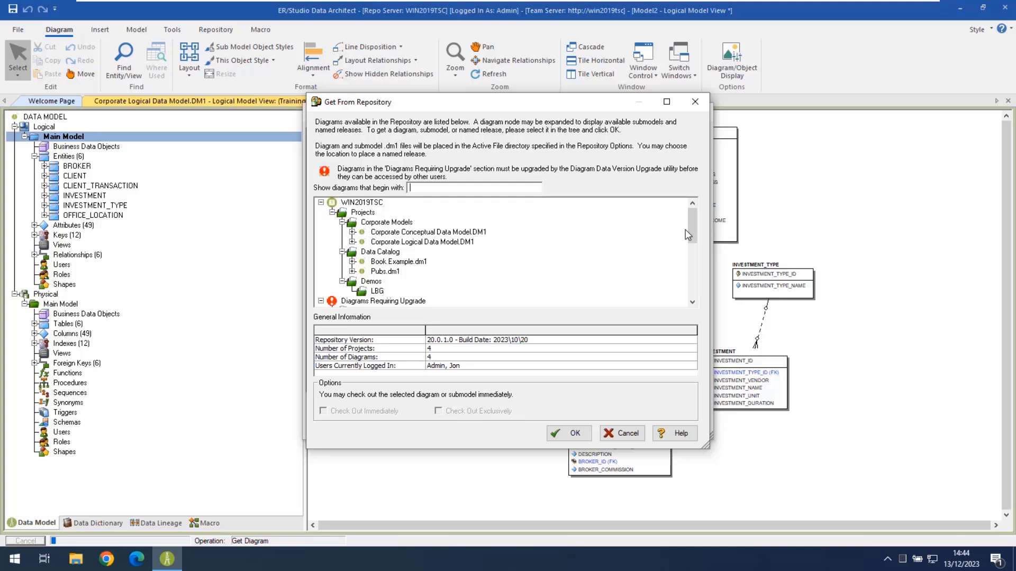
{"action": "mouse_move", "coordinate": [695, 229]}
{"action": "left_mouse_down"}
{"action": "mouse_move", "coordinate": [689, 302]}
{"action": "mouse_move", "coordinate": [687, 225]}
{"action": "left_mouse_up"}
{"action": "double_click", "coordinate": [410, 243]}
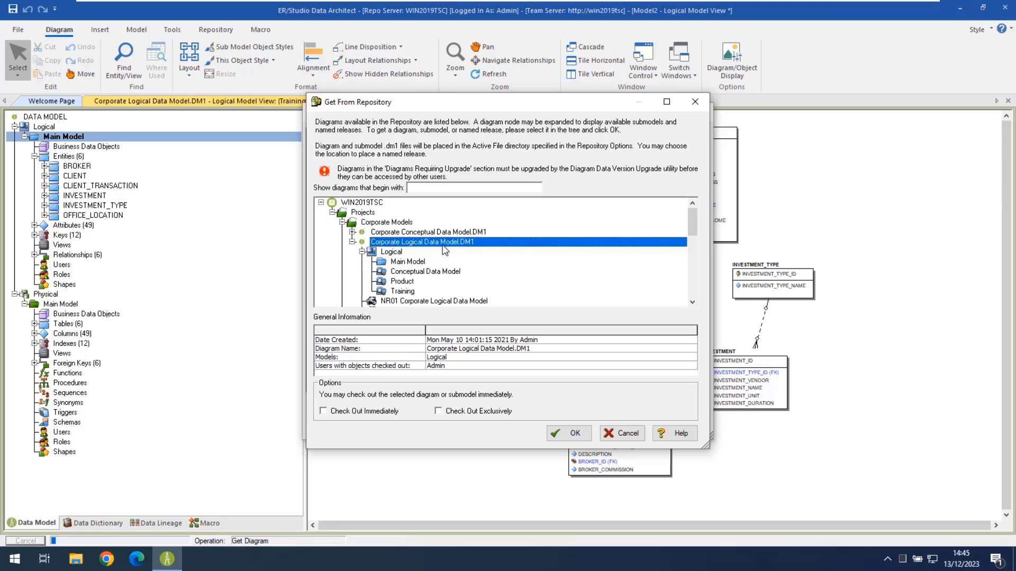
{"action": "left_click", "coordinate": [570, 434]}
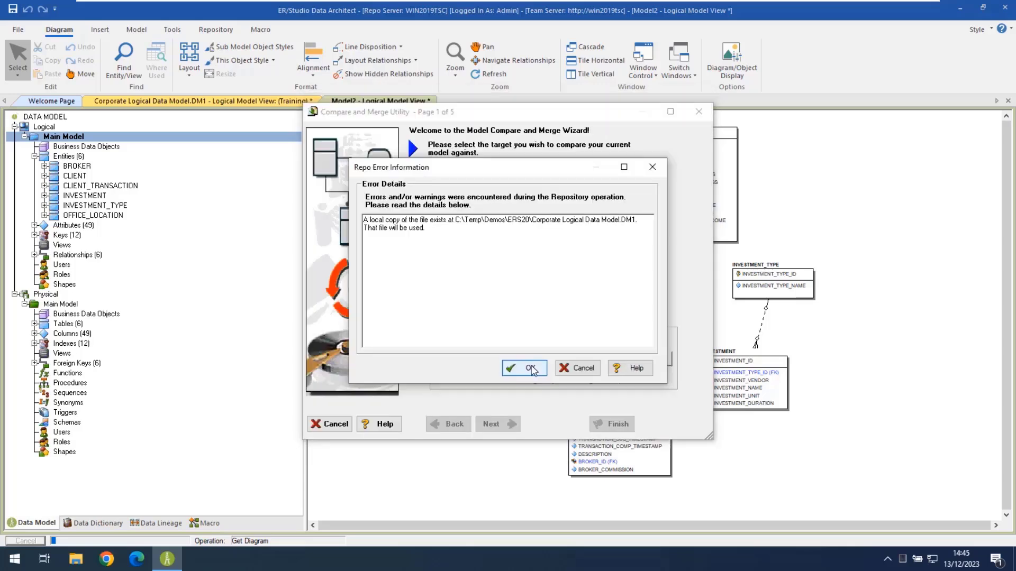
{"action": "left_click", "coordinate": [532, 369]}
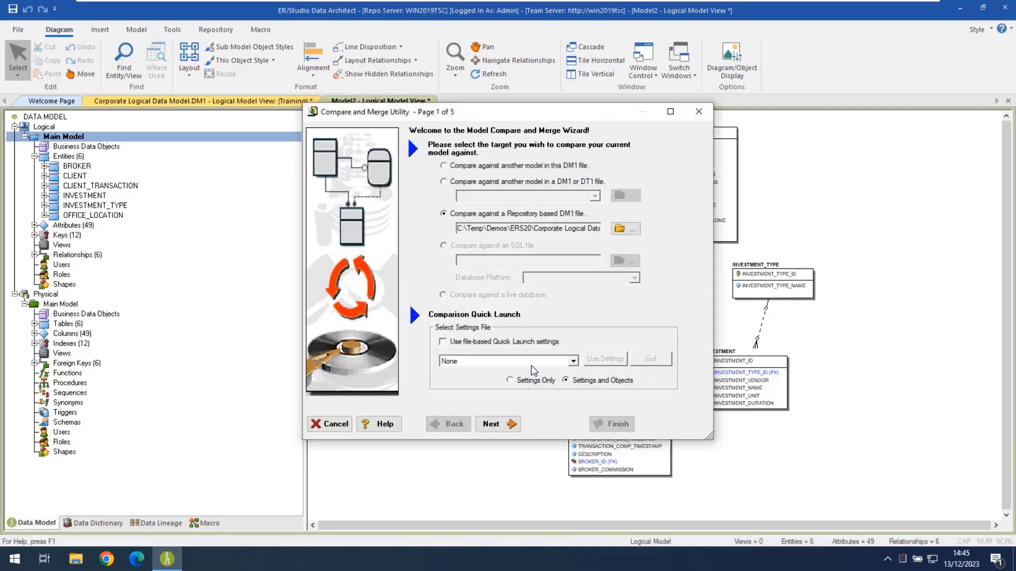
Compare against the target's logical Main Model, keeping the default comparison options and all entities selected.
{"action": "left_click", "coordinate": [507, 433]}
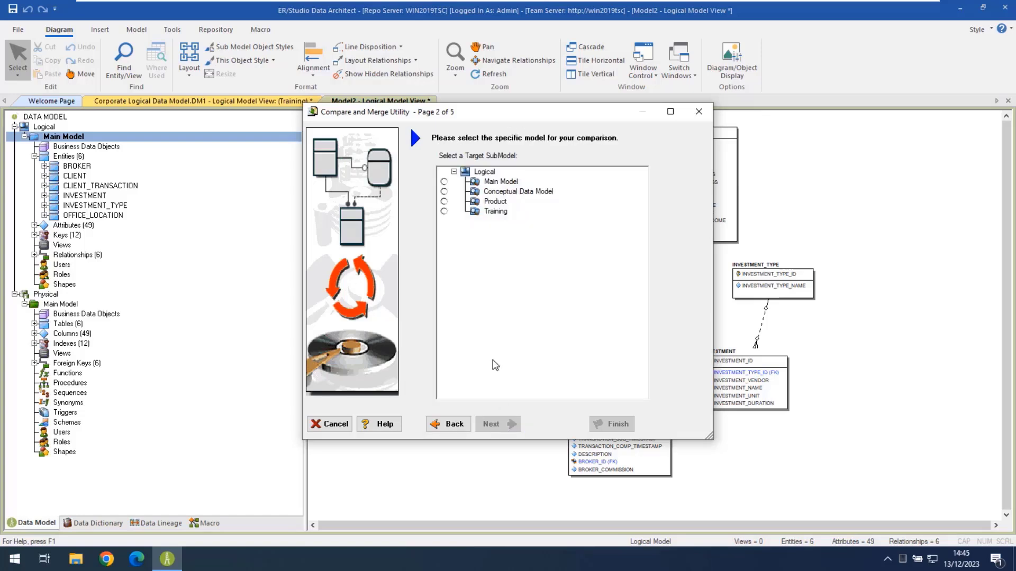
{"action": "left_click", "coordinate": [444, 182]}
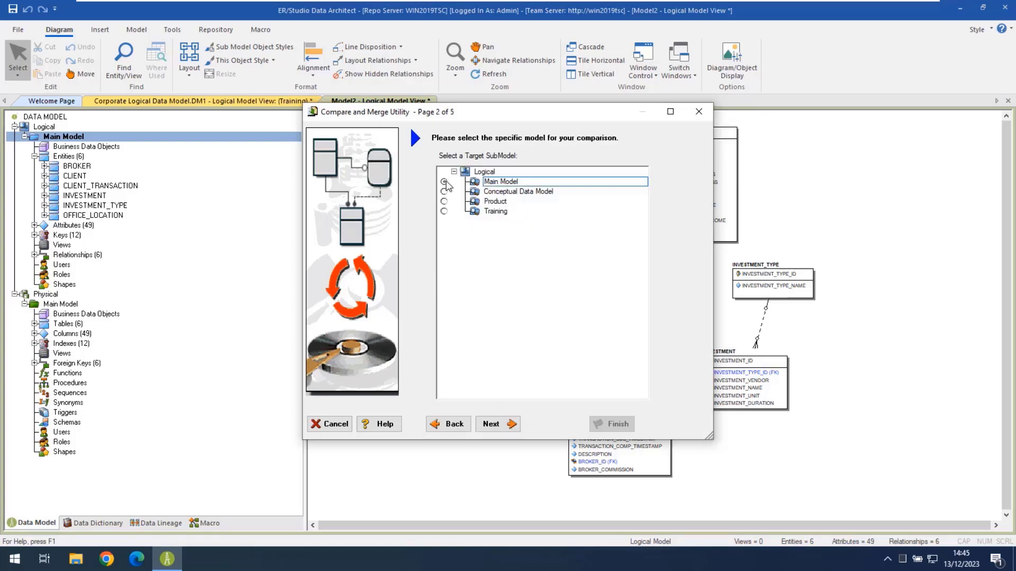
{"action": "left_click", "coordinate": [494, 425]}
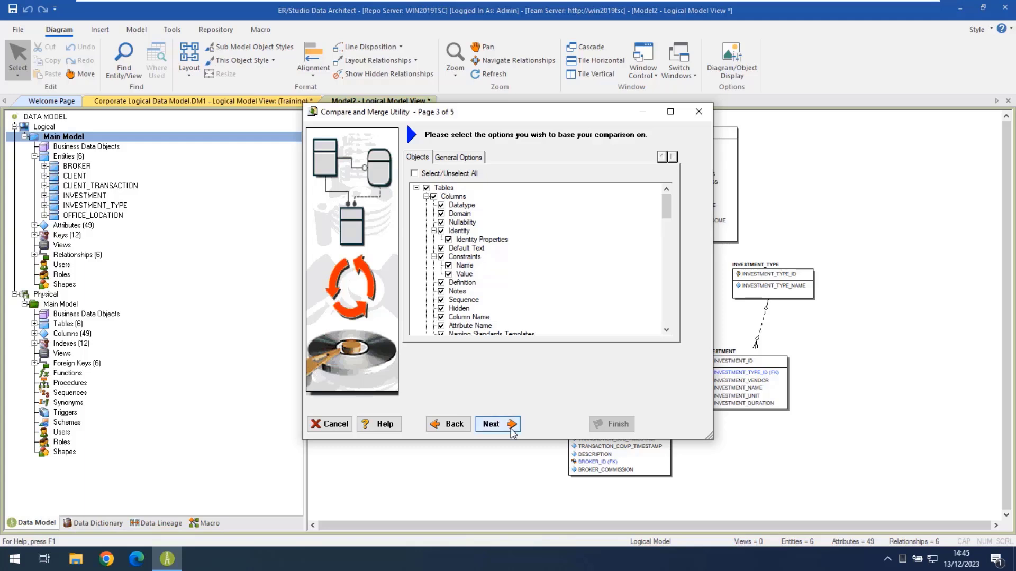
{"action": "left_click", "coordinate": [491, 424]}
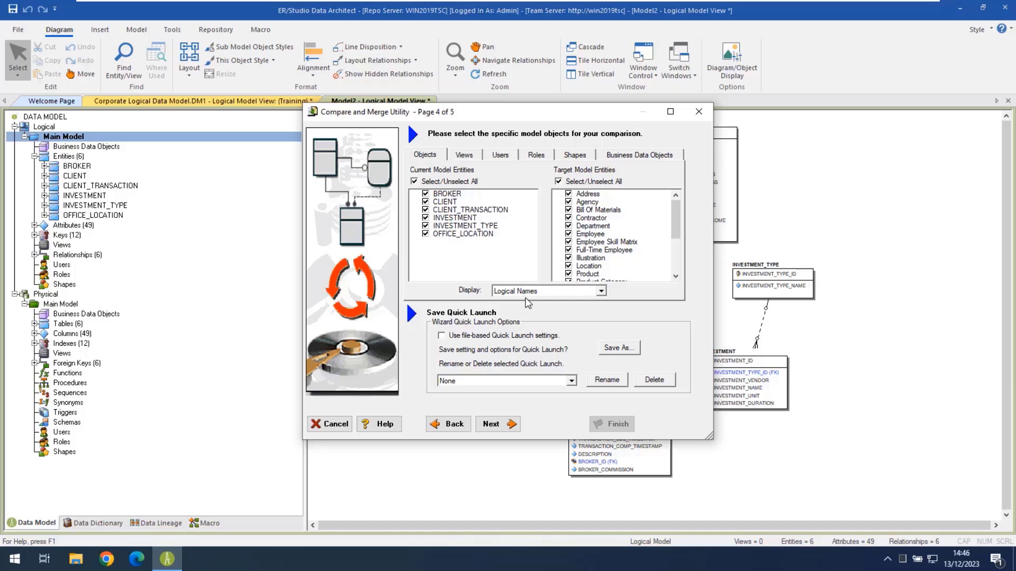
{"action": "left_click", "coordinate": [498, 425]}
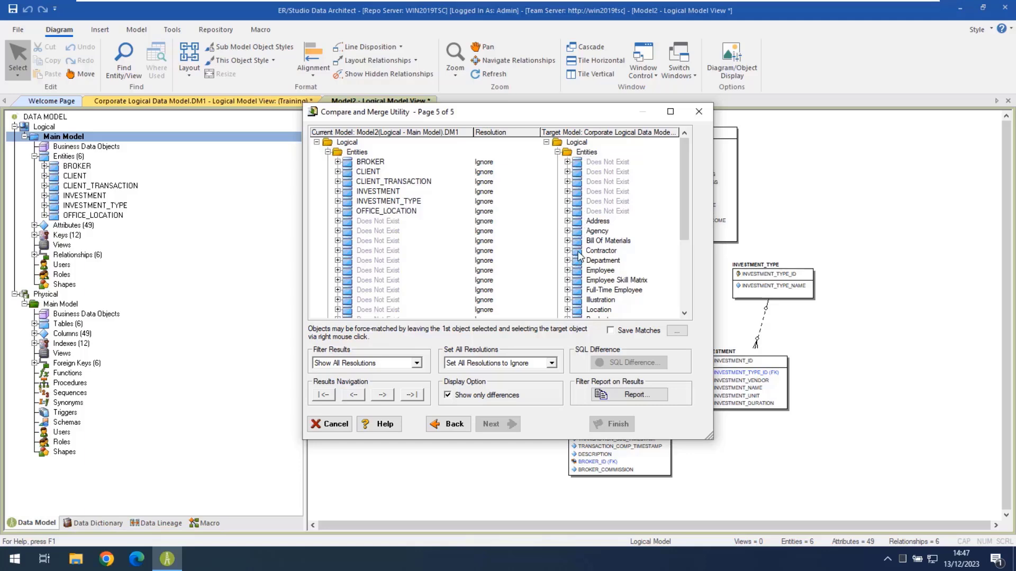
Set the resolution of the Contractor, Department and Employee entities to Merge into Current.
{"action": "left_click", "coordinate": [484, 252]}
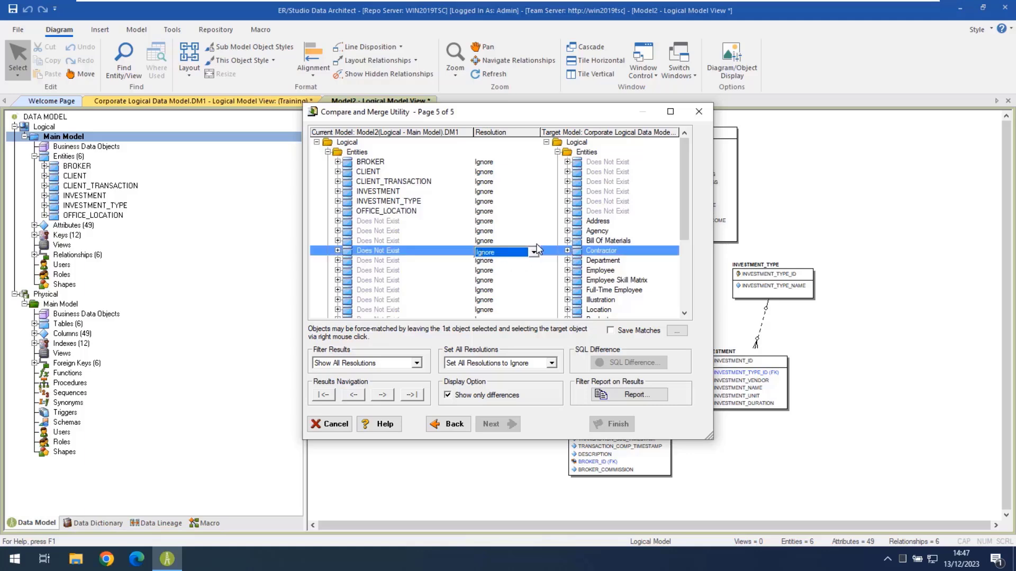
{"action": "left_click", "coordinate": [533, 252]}
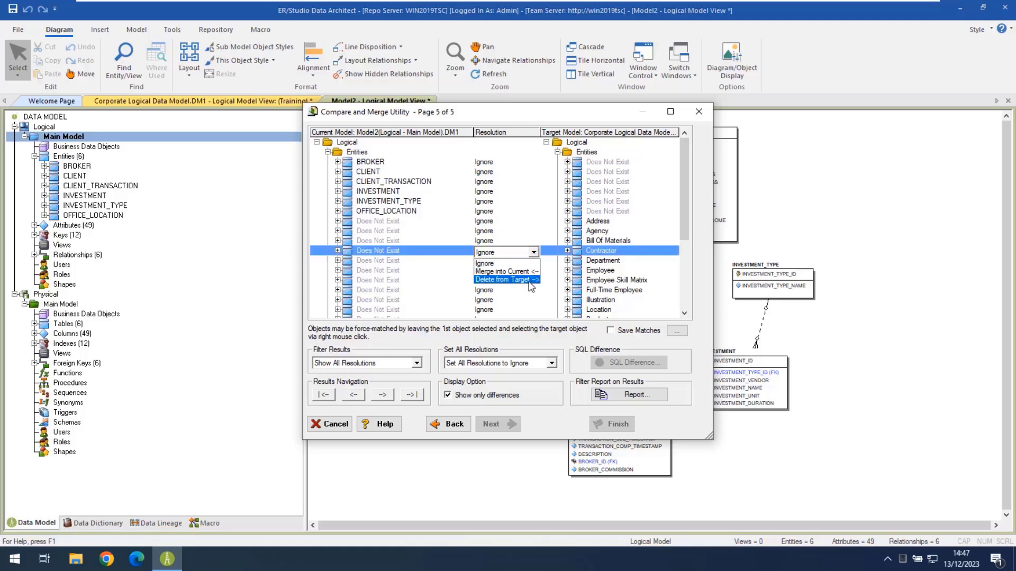
{"action": "left_click", "coordinate": [528, 272]}
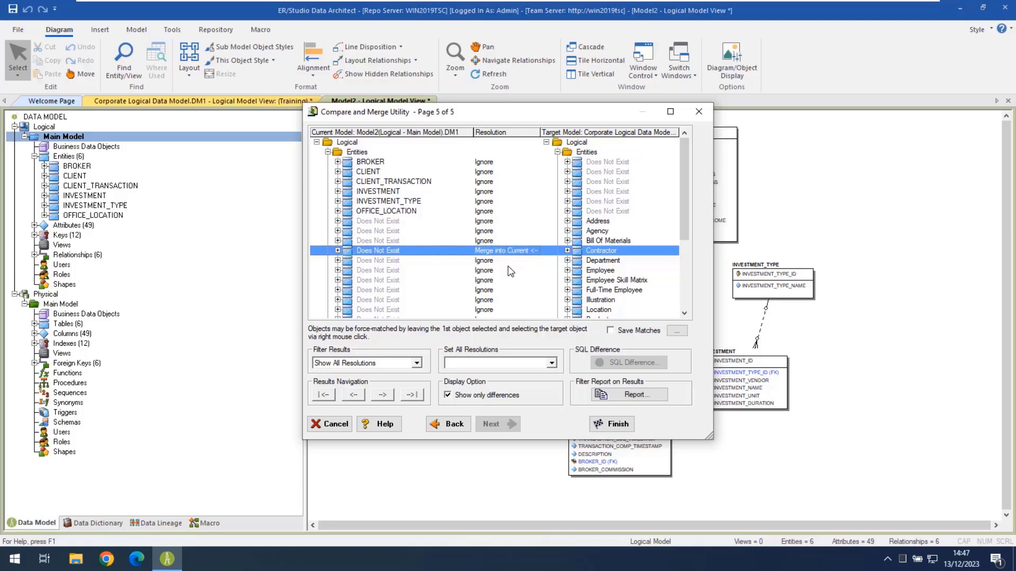
{"action": "left_click", "coordinate": [506, 262]}
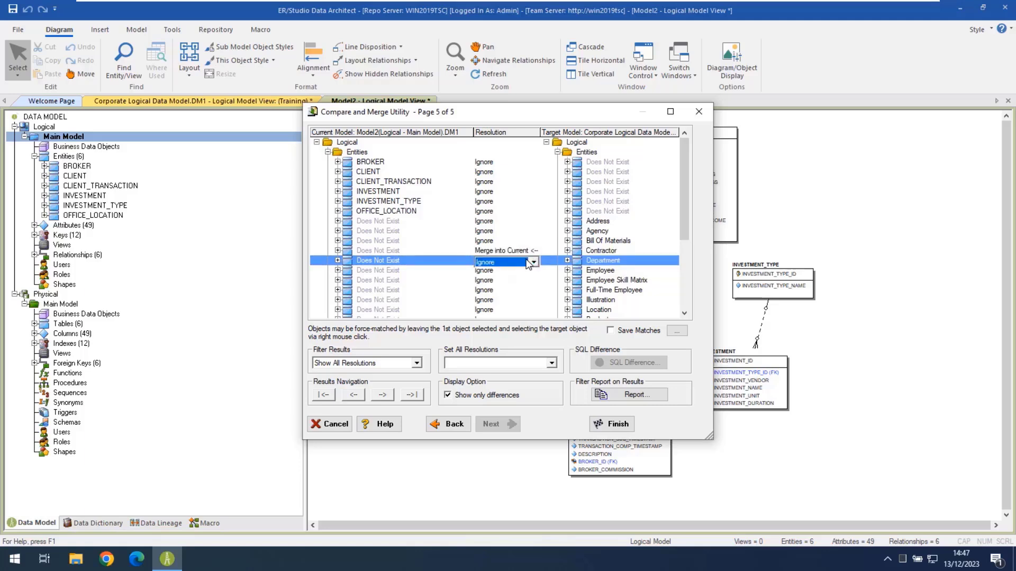
{"action": "left_click", "coordinate": [532, 262]}
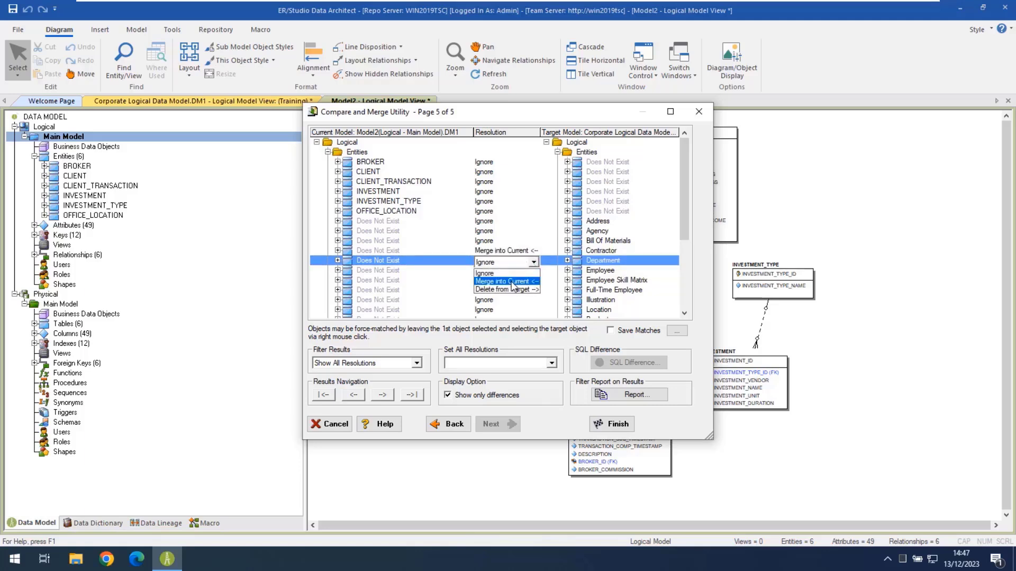
{"action": "left_click", "coordinate": [511, 282]}
{"action": "left_click", "coordinate": [528, 272]}
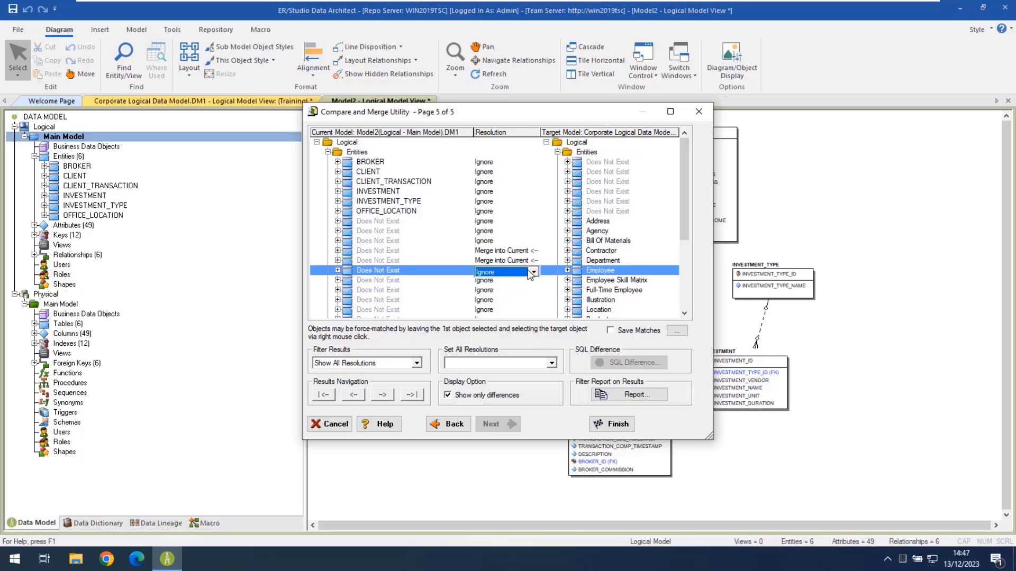
{"action": "left_click", "coordinate": [532, 272]}
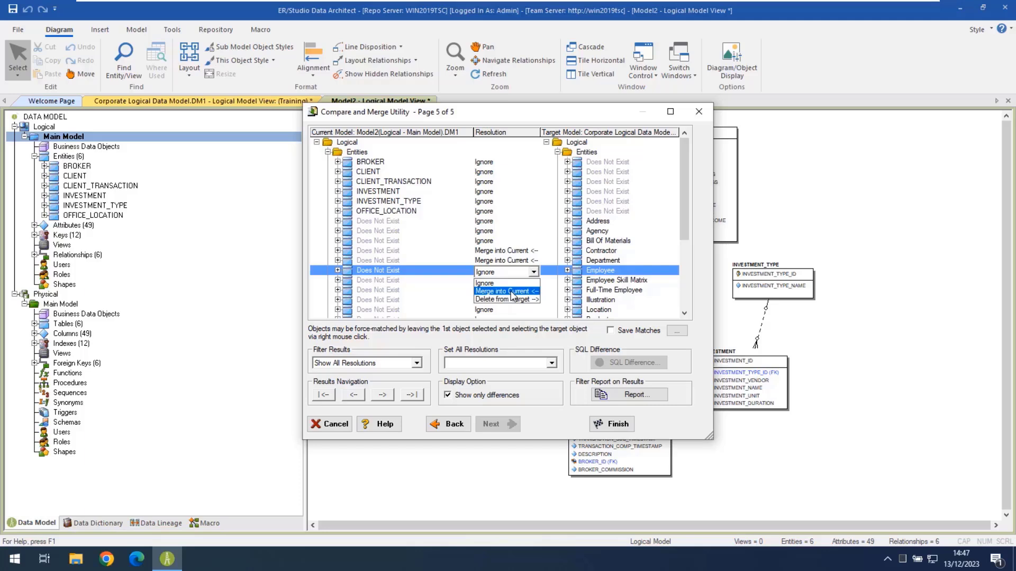
{"action": "left_click", "coordinate": [511, 292]}
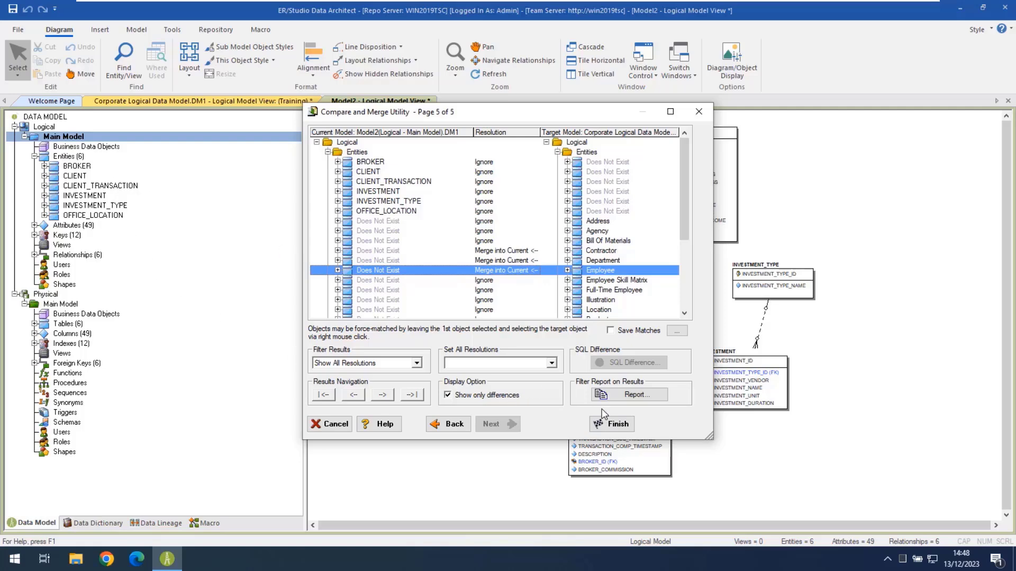
Complete the merge into the current model and arrange its logical diagram with the Circular Layout.
{"action": "left_click", "coordinate": [611, 424]}
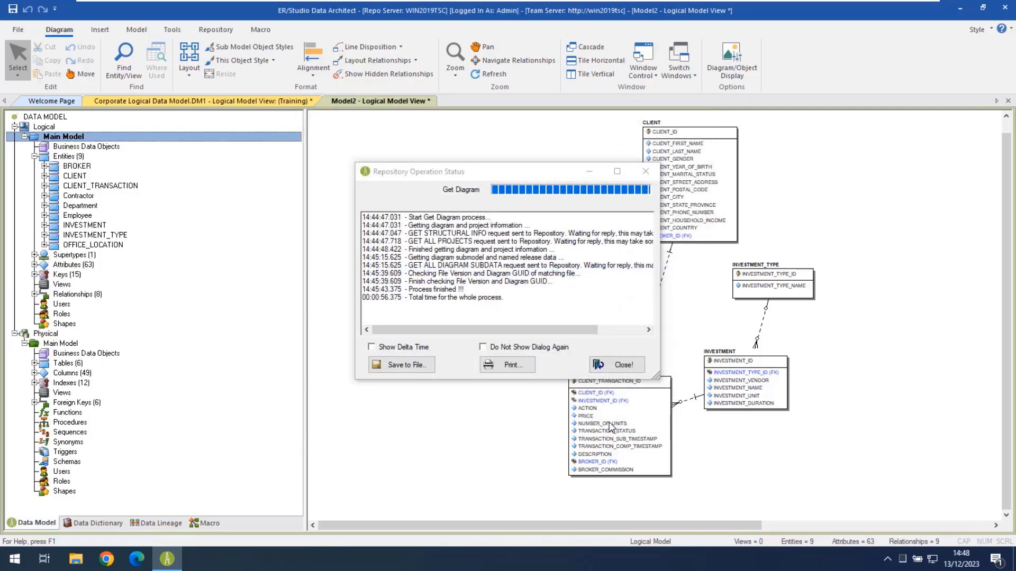
{"action": "left_click", "coordinate": [619, 365]}
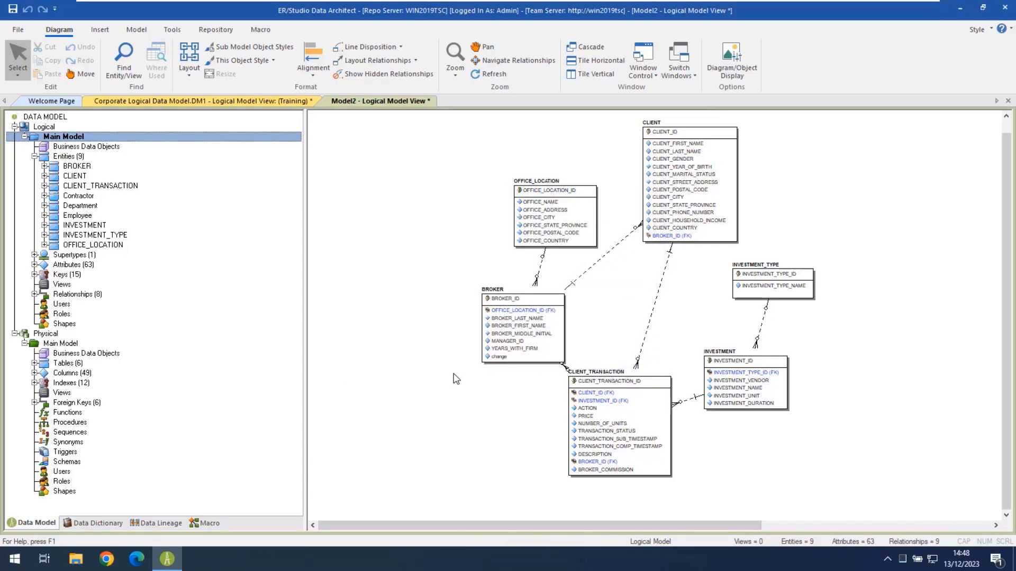
{"action": "left_click", "coordinate": [189, 69]}
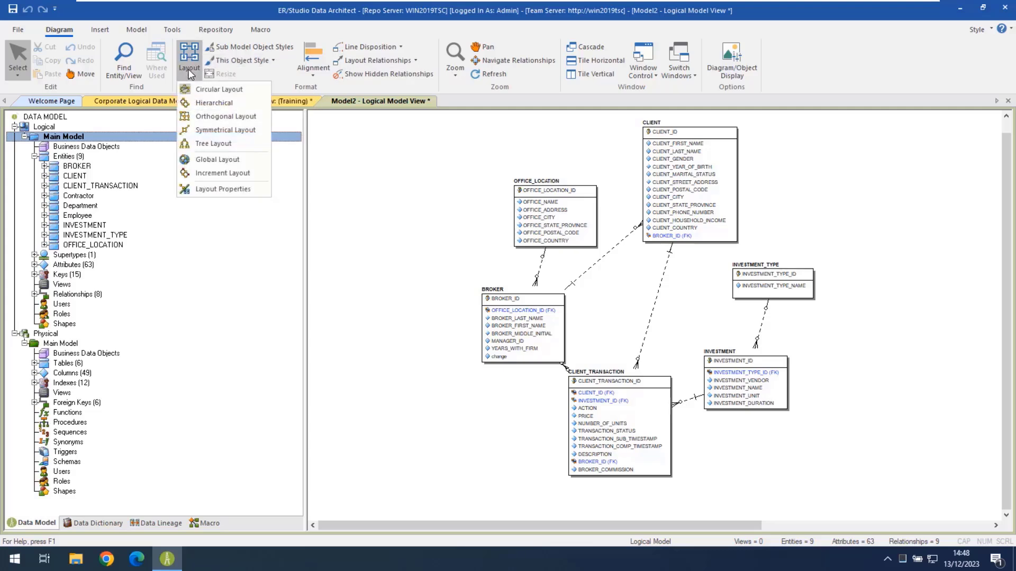
{"action": "left_click", "coordinate": [222, 90]}
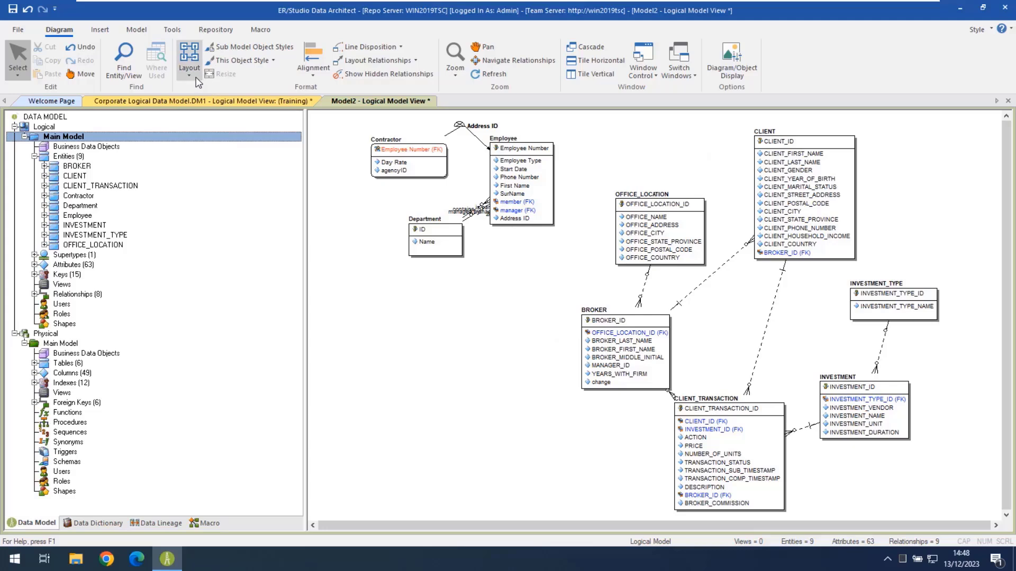
Try the Hierarchical layout on the logical diagram and revert it to the Circular Layout.
{"action": "left_click", "coordinate": [195, 79]}
{"action": "left_click", "coordinate": [200, 103]}
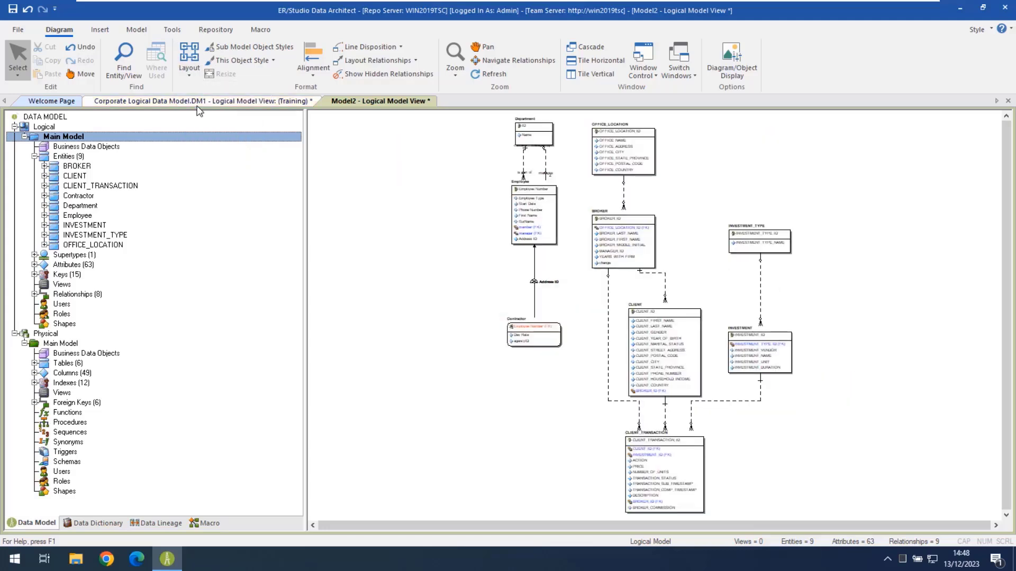
{"action": "left_click", "coordinate": [189, 69]}
{"action": "left_click", "coordinate": [205, 91]}
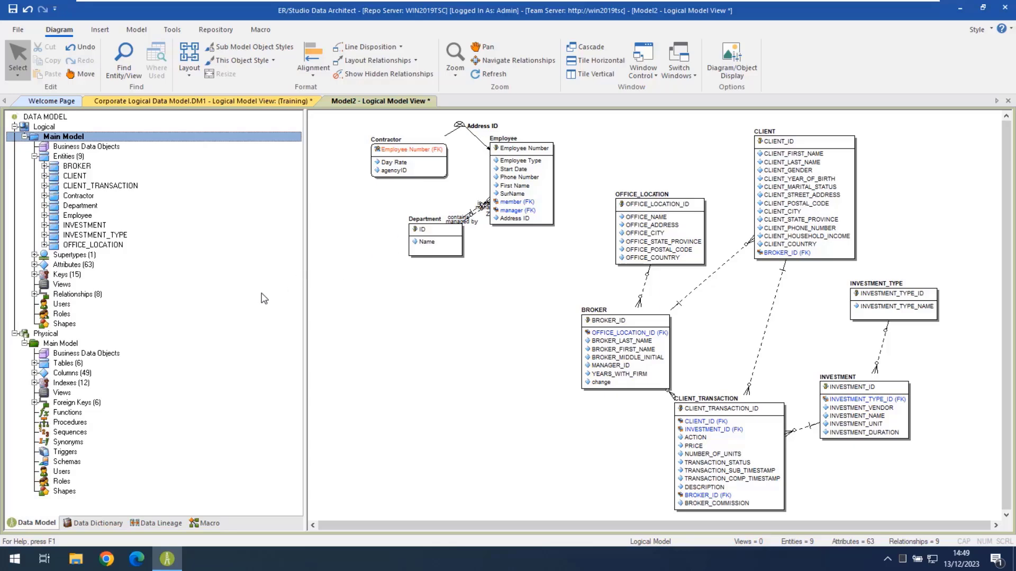
Arrange the physical Main Model's diagram with the Circular Layout and expand its list of tables.
{"action": "left_click", "coordinate": [64, 345]}
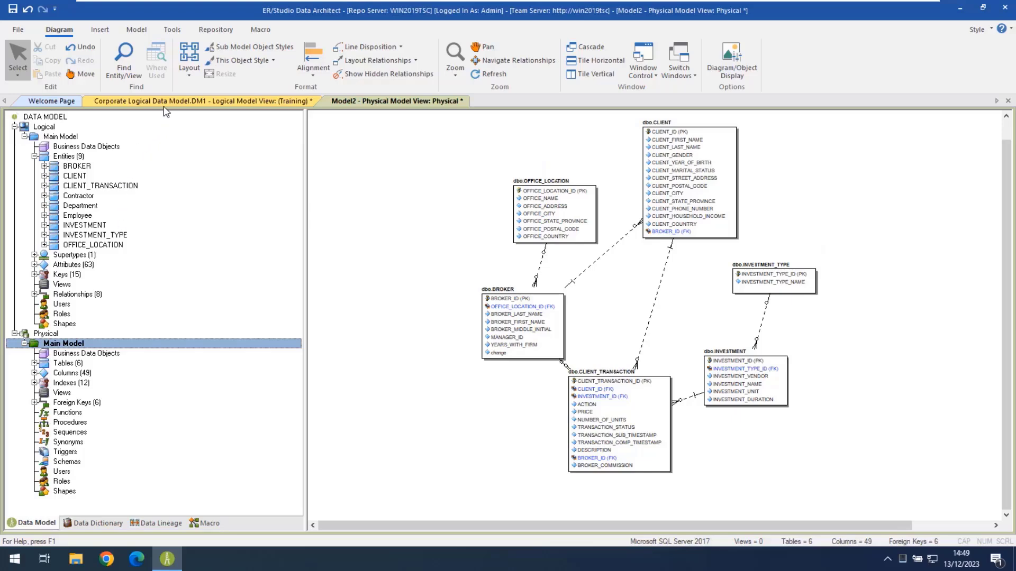
{"action": "left_click", "coordinate": [189, 77]}
{"action": "left_click", "coordinate": [209, 91]}
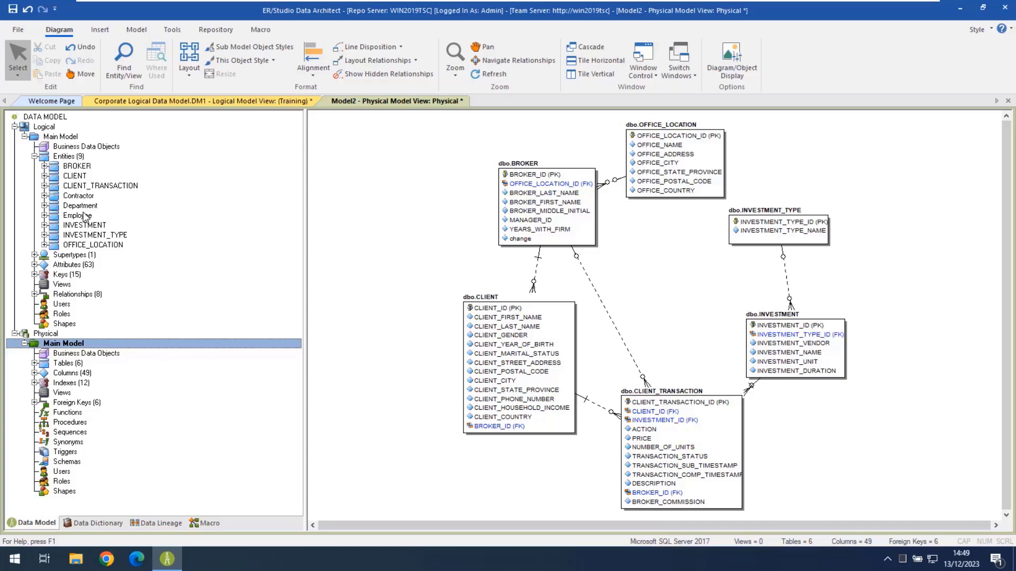
{"action": "left_click", "coordinate": [34, 364]}
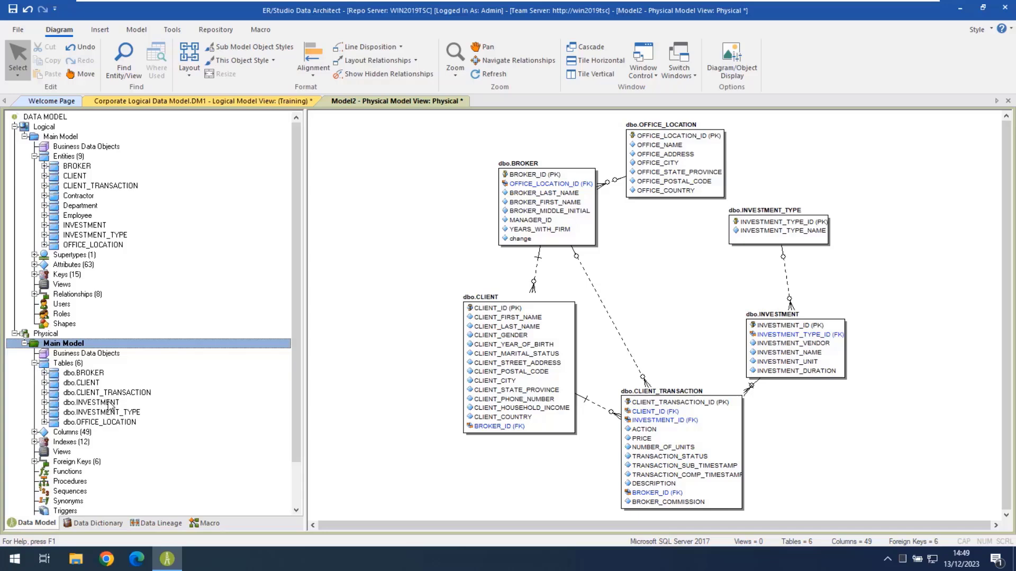
Start a compare and merge of the logical Main Model against another model in this DM1 file.
{"action": "left_click", "coordinate": [63, 138]}
{"action": "right_click", "coordinate": [64, 138]}
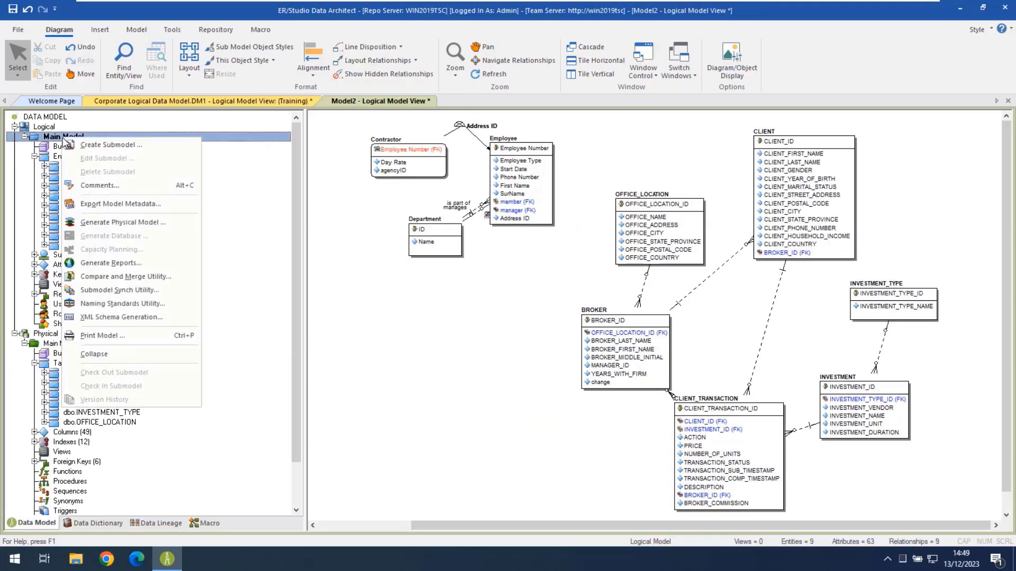
{"action": "left_click", "coordinate": [132, 277]}
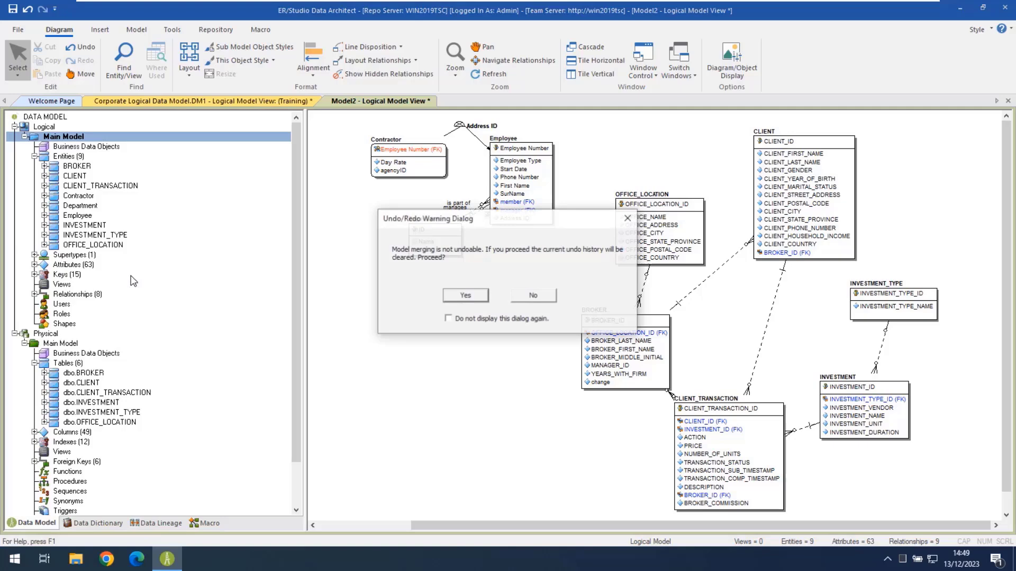
{"action": "left_click", "coordinate": [484, 297]}
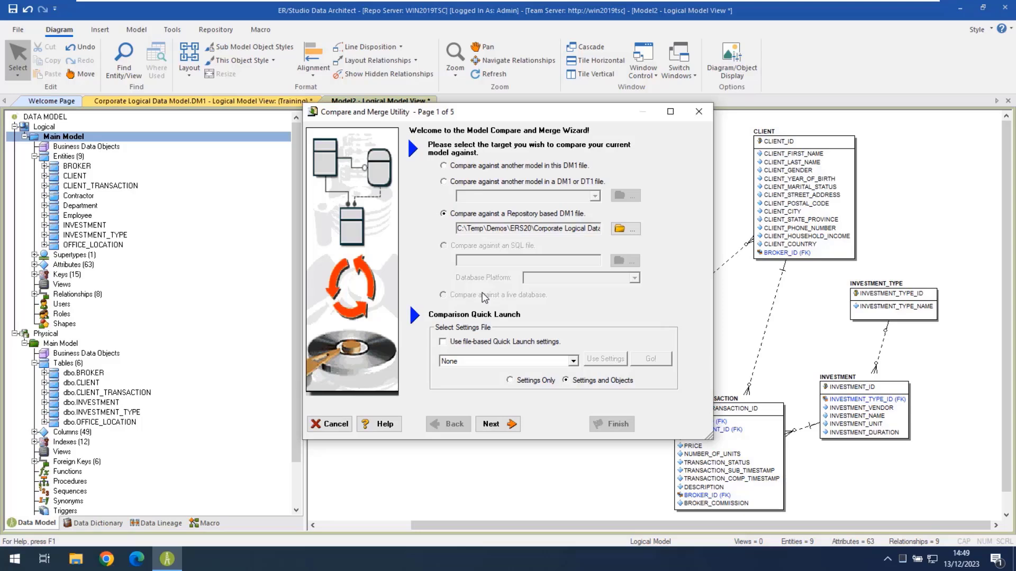
{"action": "left_click", "coordinate": [444, 166]}
{"action": "left_click", "coordinate": [496, 426]}
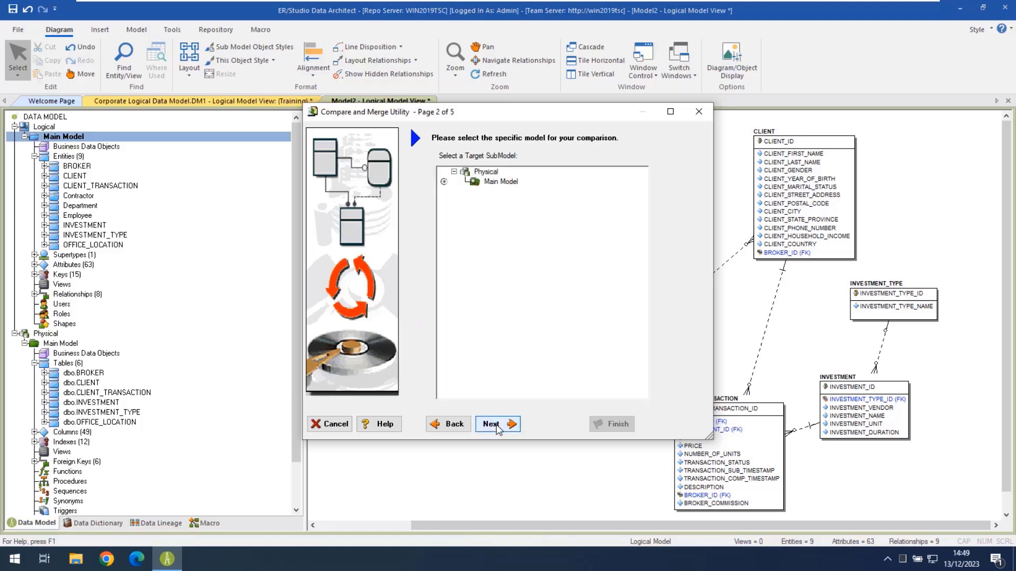
Compare against the physical Main Model, keeping the default comparison options and all entities and tables selected.
{"action": "left_click", "coordinate": [497, 424]}
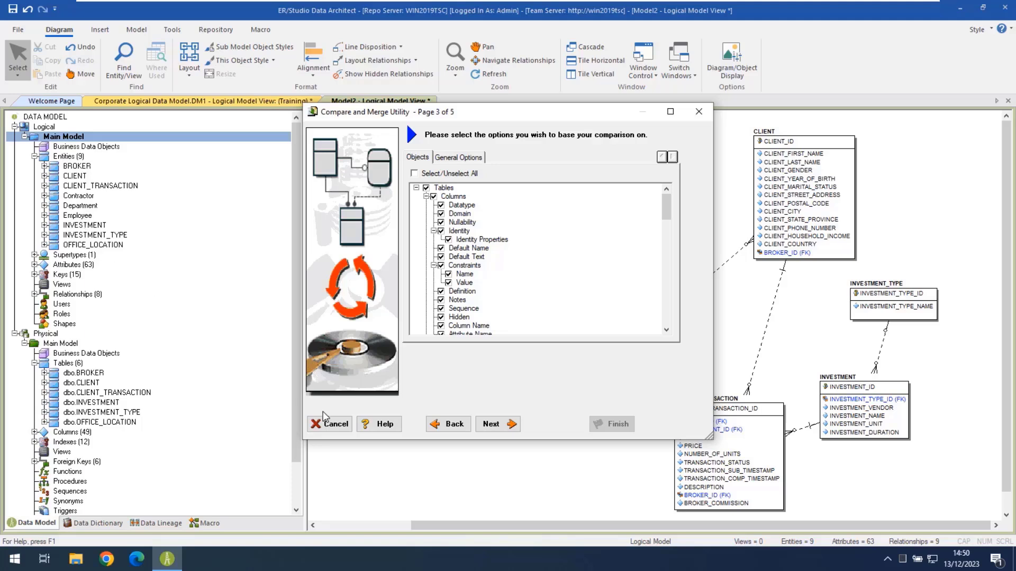
{"action": "left_click", "coordinate": [492, 424]}
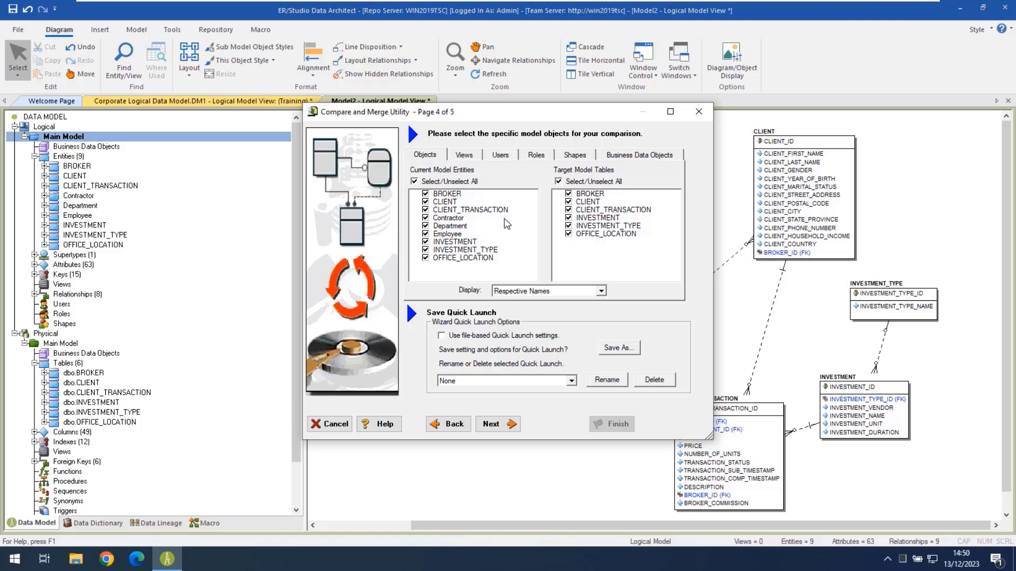
{"action": "left_click", "coordinate": [558, 182]}
{"action": "left_click", "coordinate": [509, 427]}
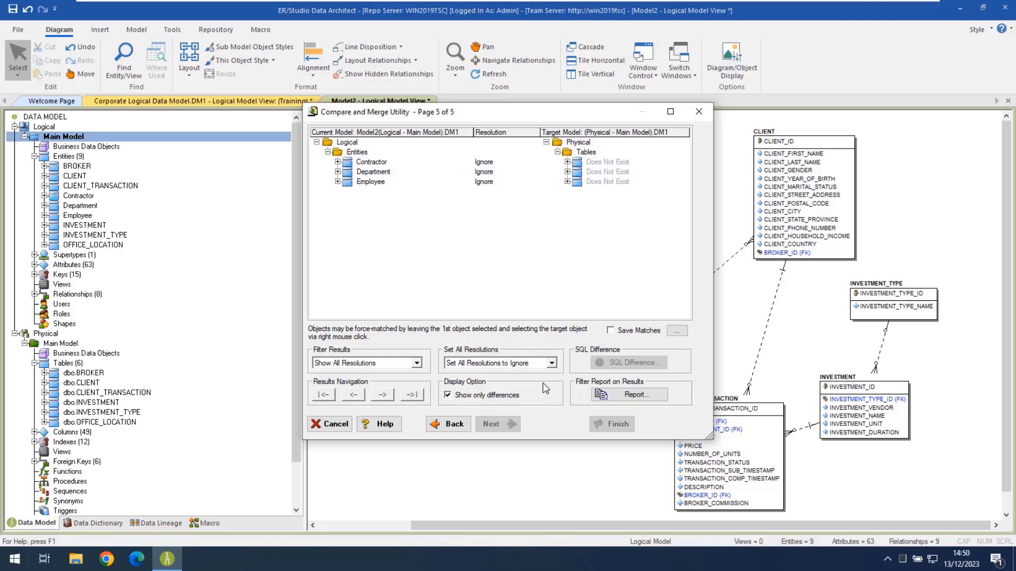
Set all resolutions for Contractor, Department and Employee to Merge into Target and complete the merge into the physical model.
{"action": "left_click", "coordinate": [551, 364]}
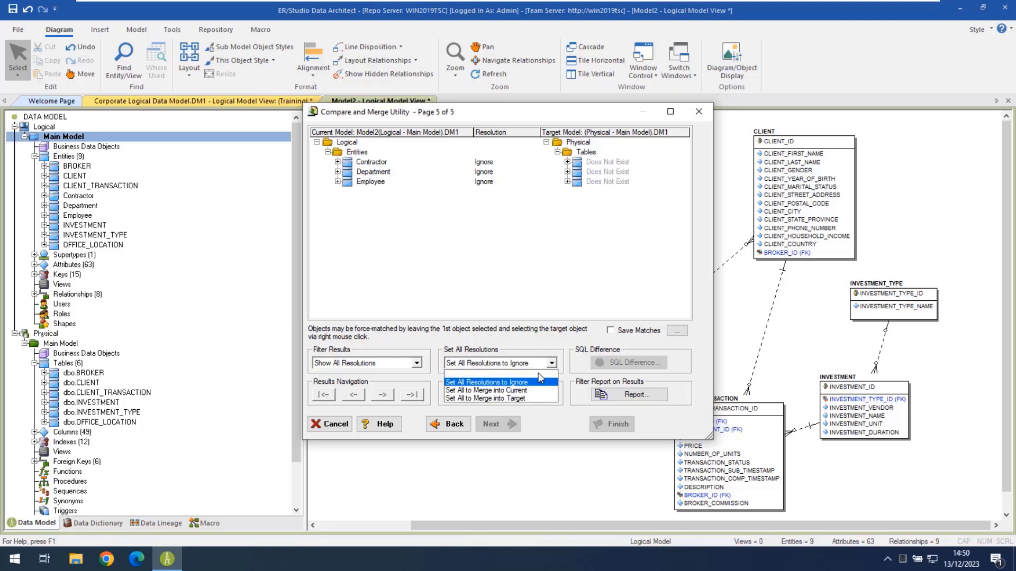
{"action": "left_click", "coordinate": [528, 398]}
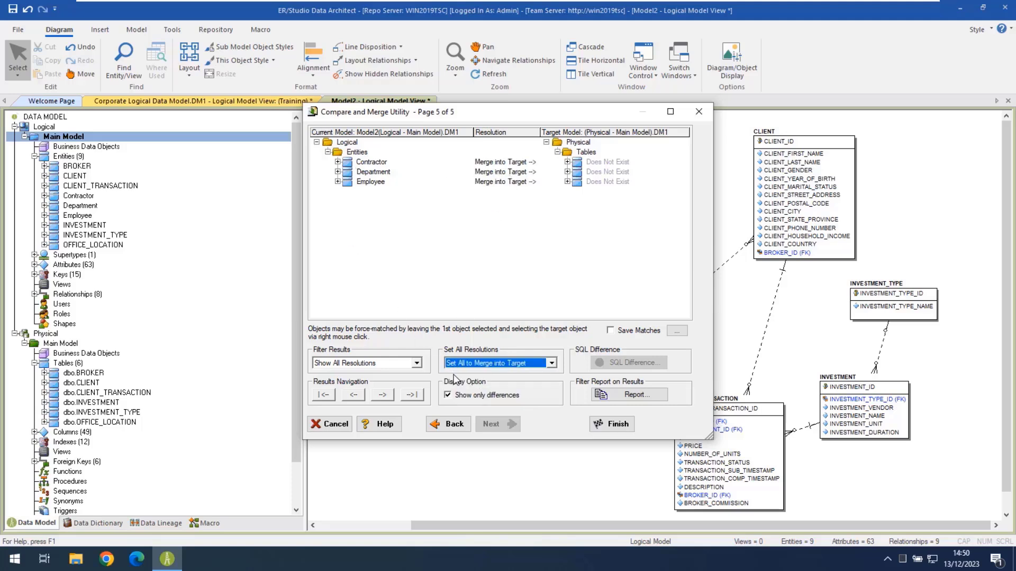
{"action": "left_click", "coordinate": [614, 426]}
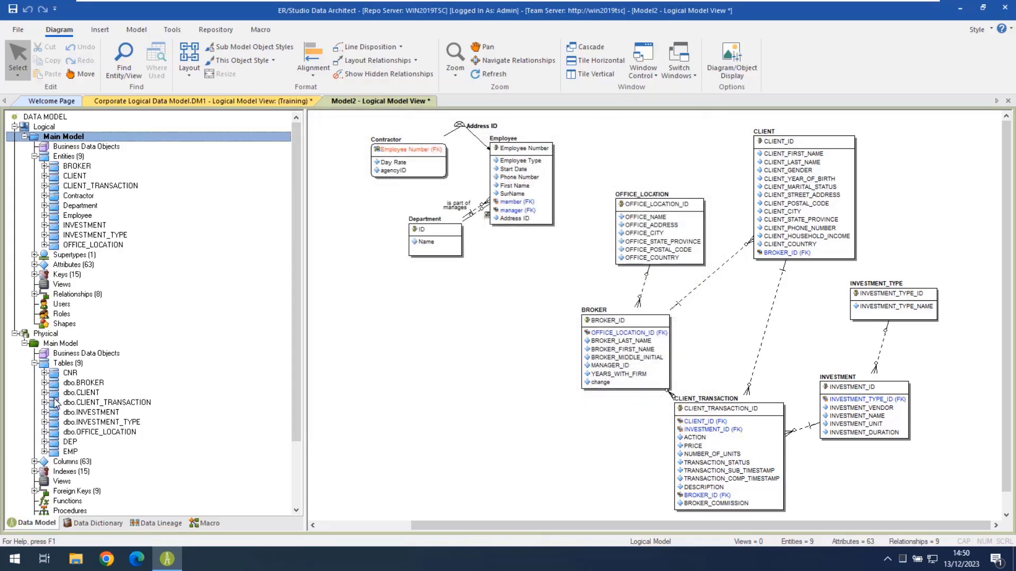
Rearrange the merged physical Main Model diagram with the Circular Layout.
{"action": "double_click", "coordinate": [68, 344]}
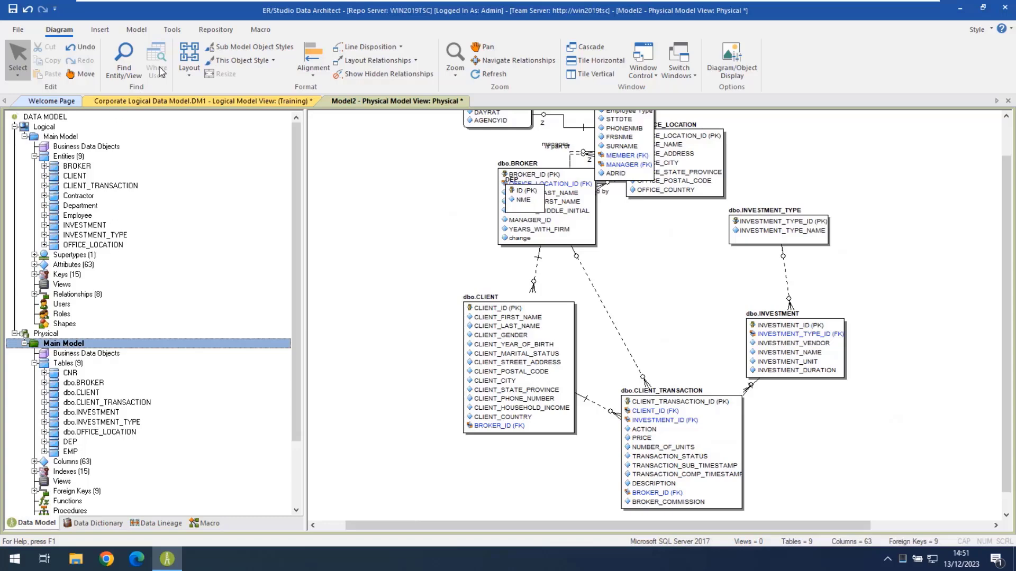
{"action": "left_click", "coordinate": [189, 68]}
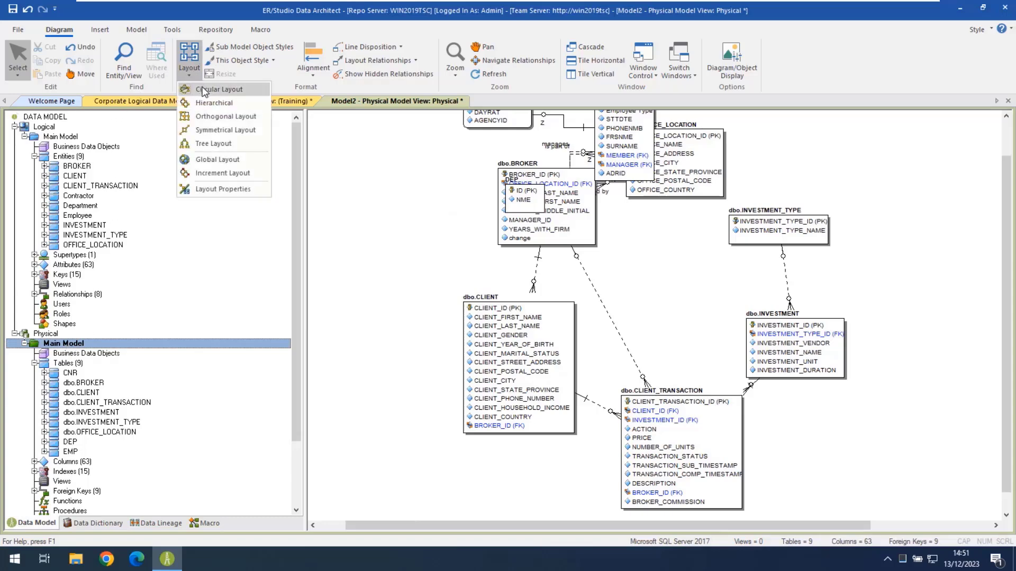
{"action": "left_click", "coordinate": [204, 90]}
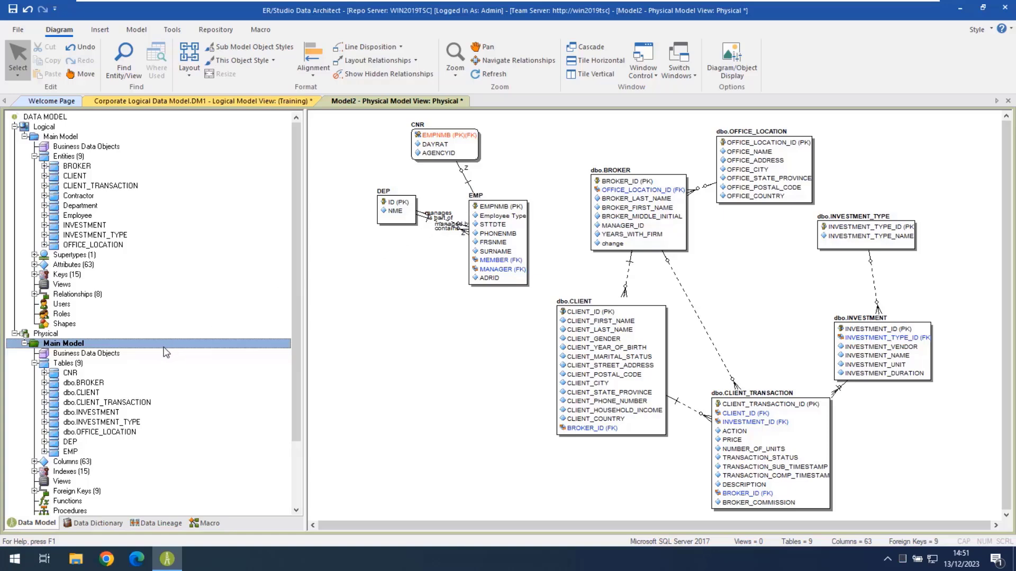
Start a compare and merge of the physical Main Model against a live database.
{"action": "right_click", "coordinate": [76, 347]}
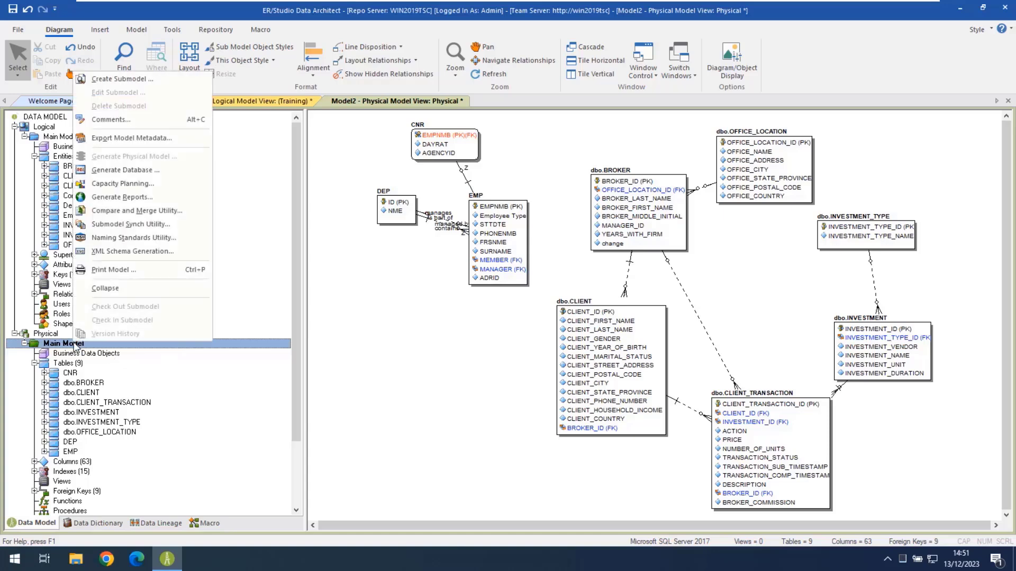
{"action": "left_click", "coordinate": [135, 210]}
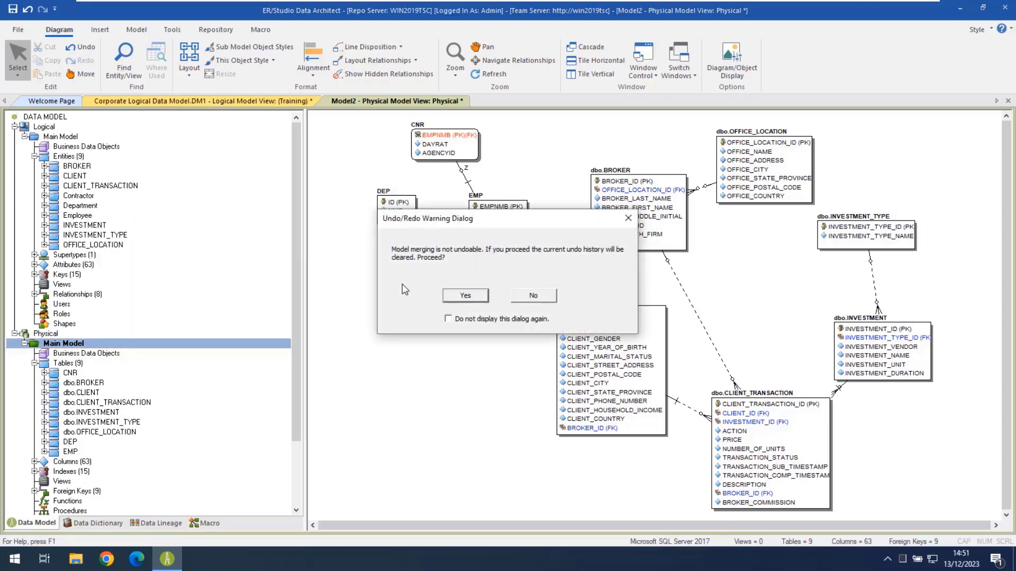
{"action": "left_click", "coordinate": [465, 296]}
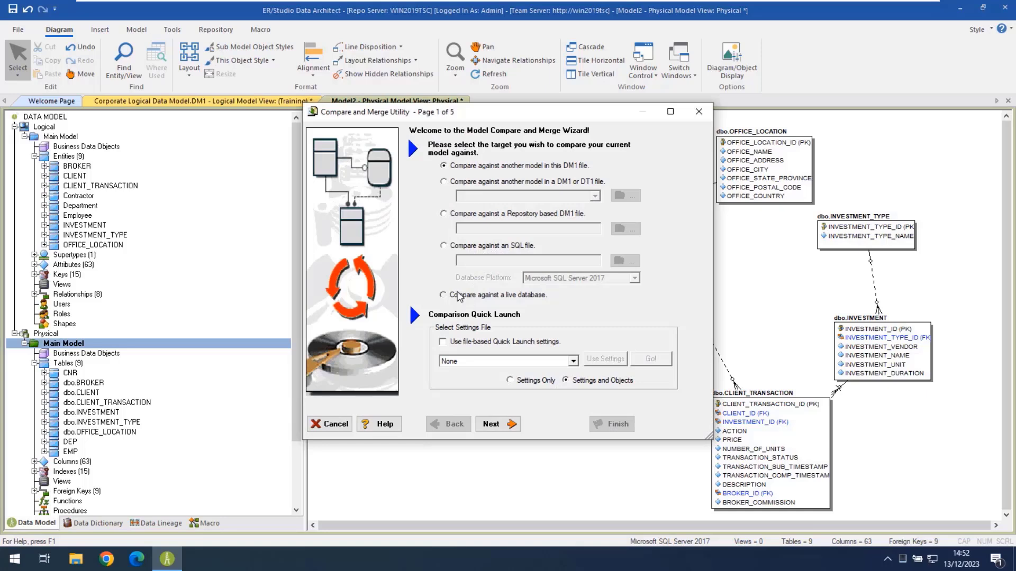
{"action": "left_click", "coordinate": [459, 297]}
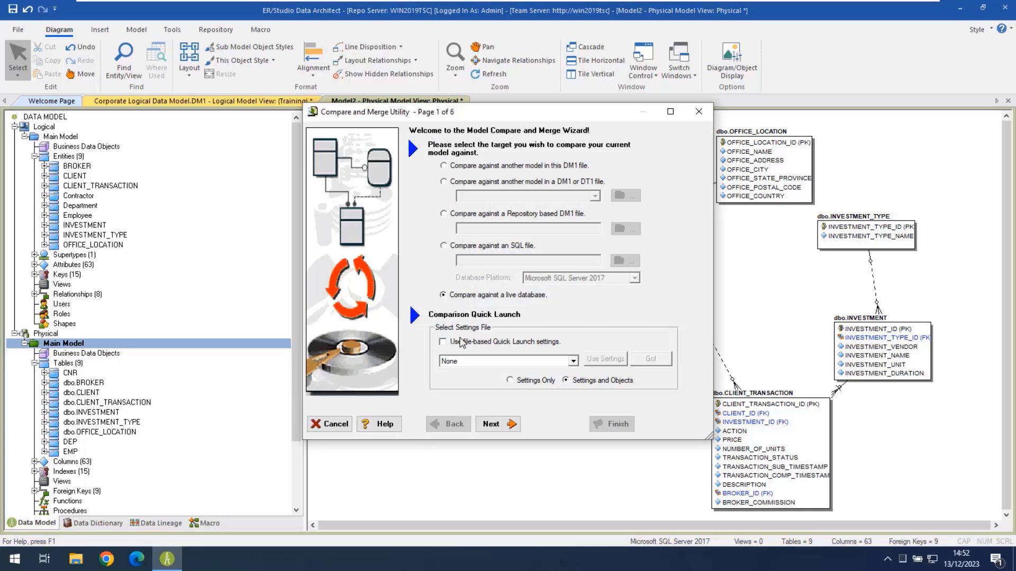
{"action": "left_click", "coordinate": [492, 426]}
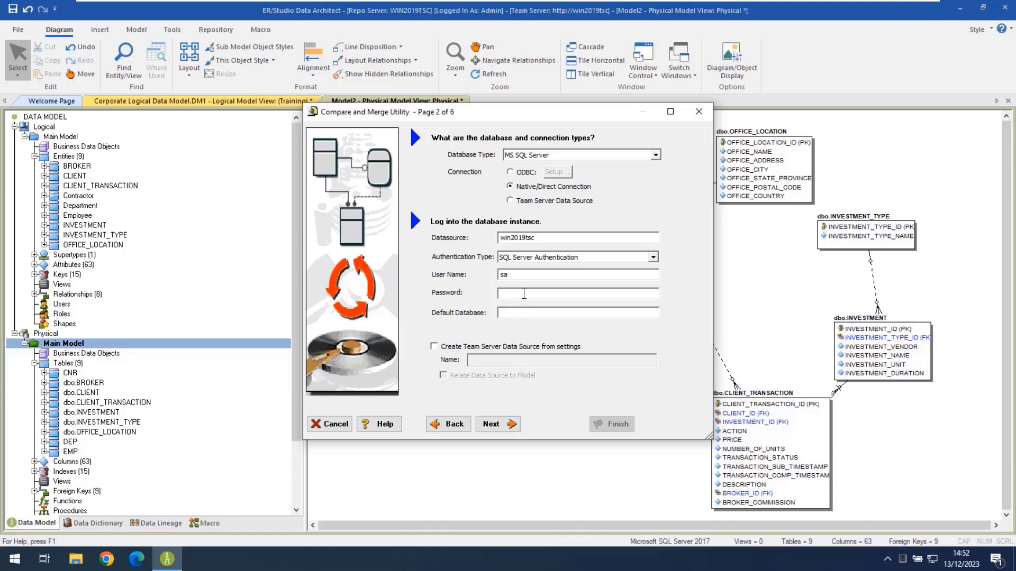
Log into the MS SQL Server instance with the account password and GIM as the default database.
{"action": "type", "text": "*****"}
{"action": "type", "text": "**"}
{"action": "type", "text": "G"}
{"action": "type", "text": "IM"}
{"action": "left_click", "coordinate": [508, 424]}
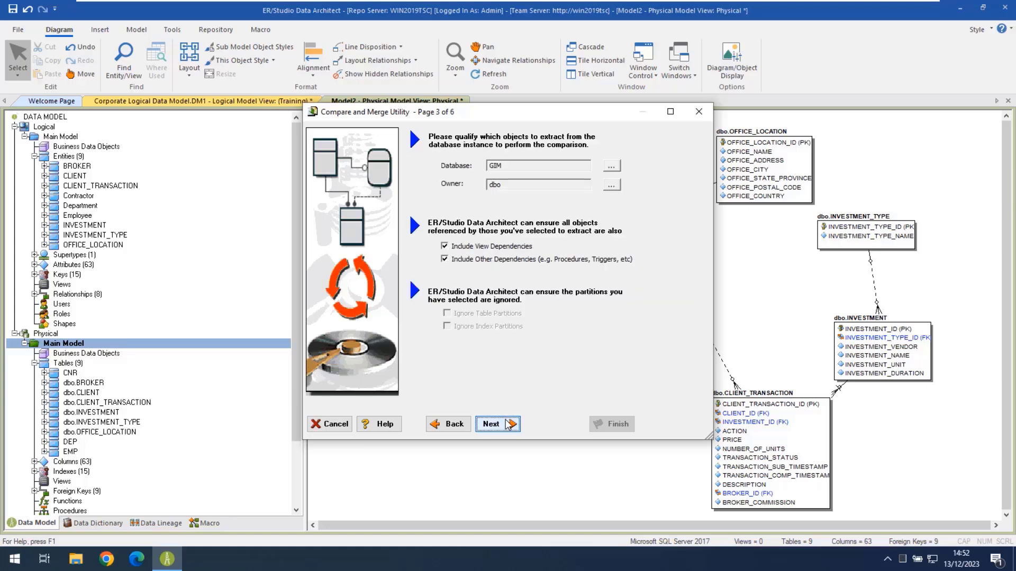
Compare against the dbo objects of the GIM database, keeping the default dependencies, comparison options and all tables selected.
{"action": "left_click", "coordinate": [508, 425]}
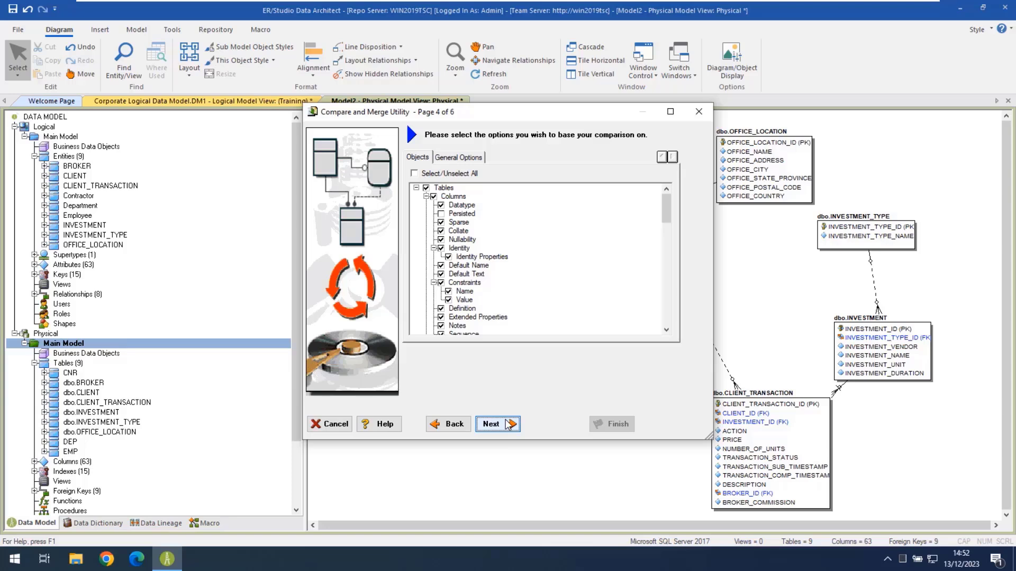
{"action": "left_click", "coordinate": [508, 424]}
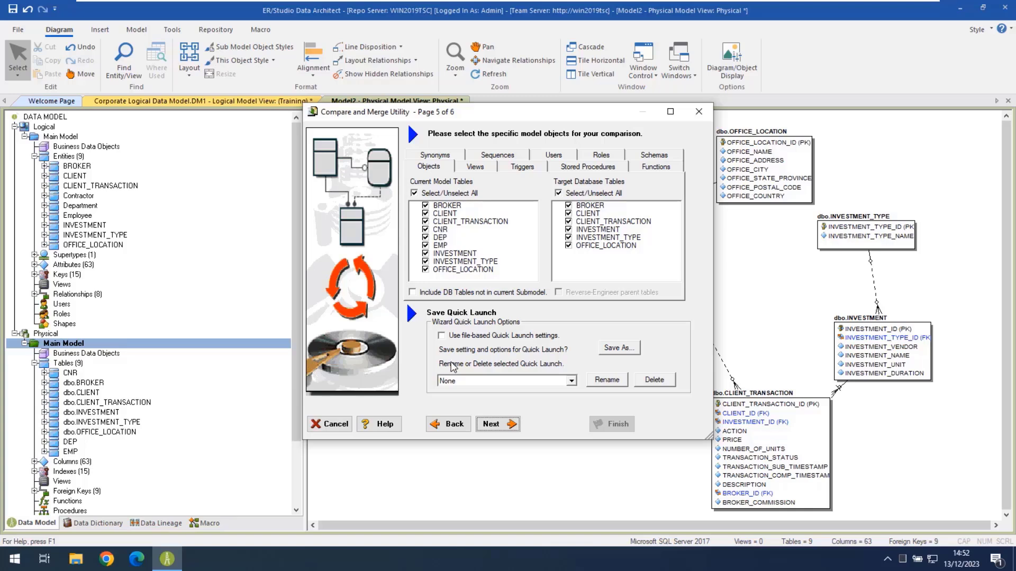
{"action": "left_click", "coordinate": [492, 425]}
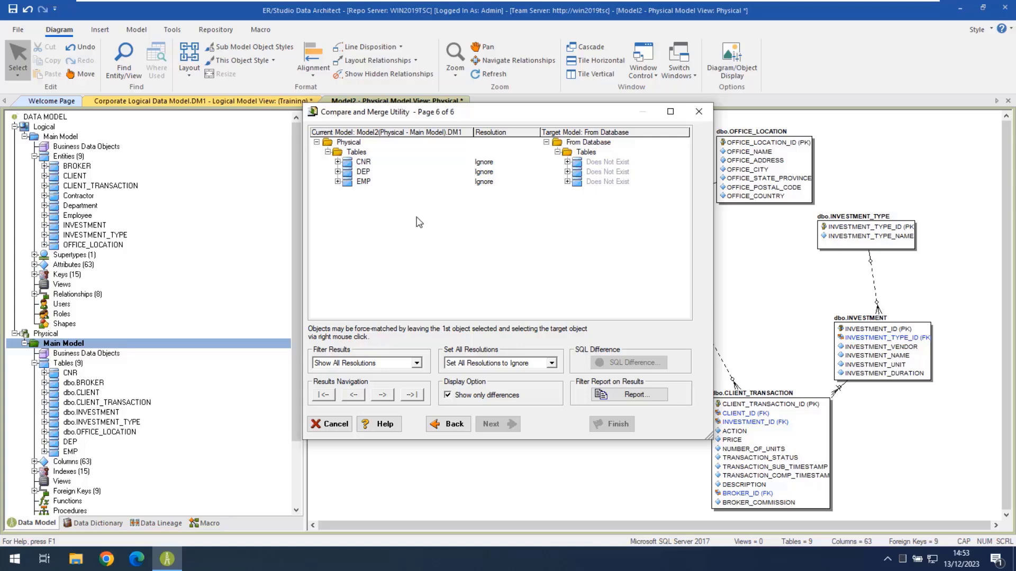
Set all resolutions for the CNR, DEP and EMP tables to Merge into Target and continue to the script generation settings.
{"action": "left_click", "coordinate": [532, 369]}
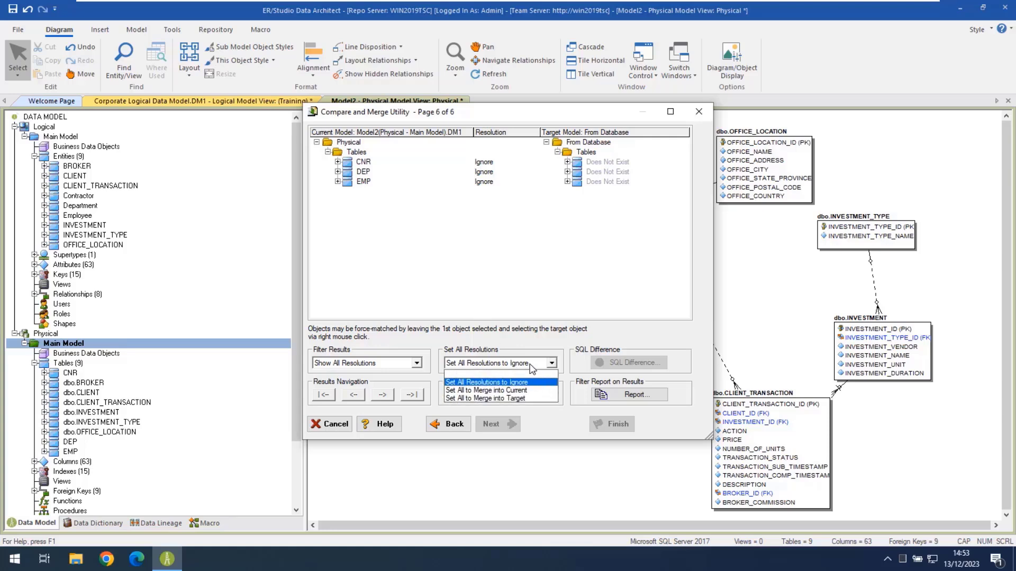
{"action": "left_click", "coordinate": [526, 399]}
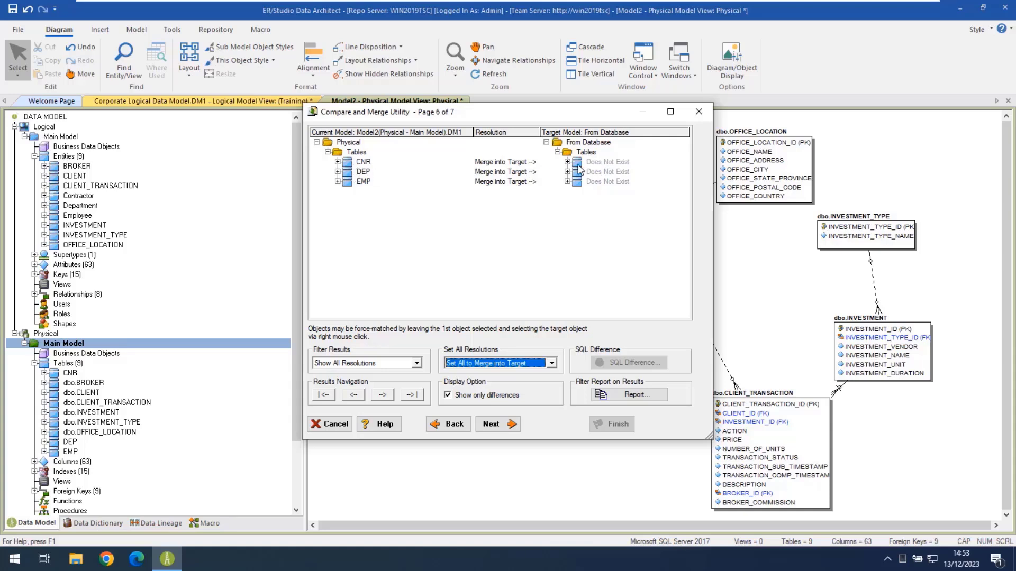
{"action": "left_click", "coordinate": [496, 426]}
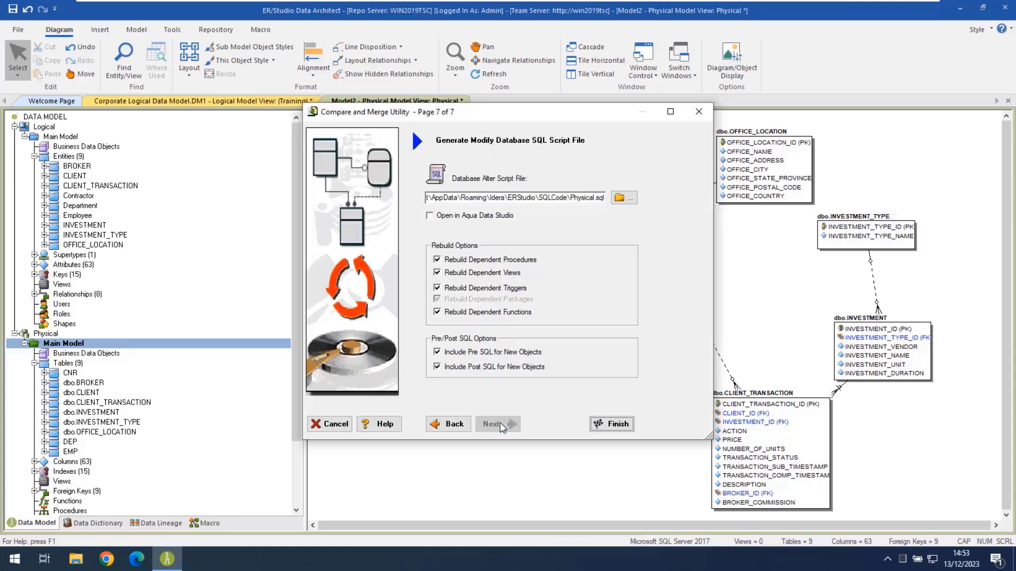
Generate the database alter script Physical.sql, overwriting the existing file, and load it into the interactive SQL utility for review.
{"action": "left_click", "coordinate": [612, 425]}
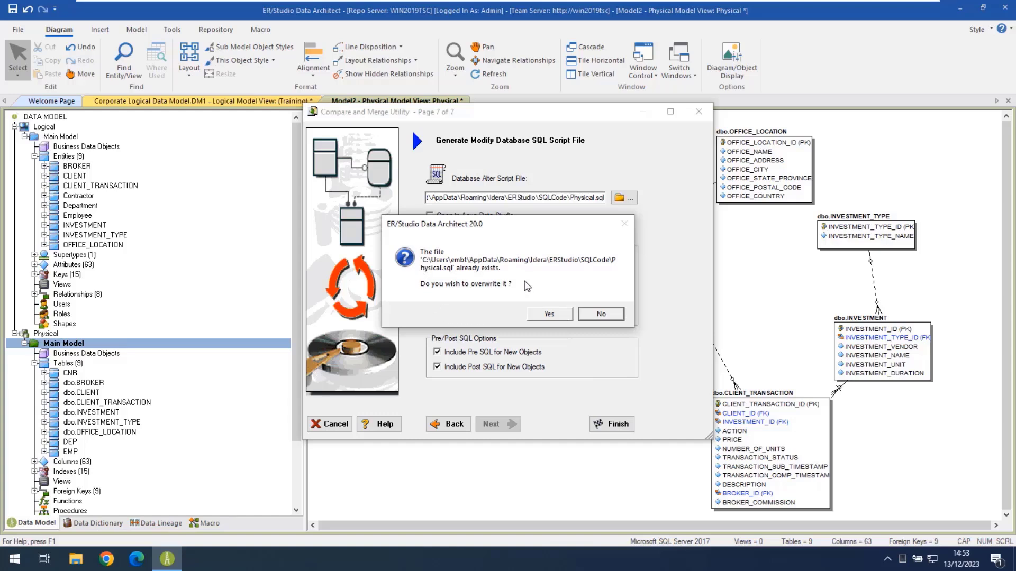
{"action": "left_click", "coordinate": [548, 315]}
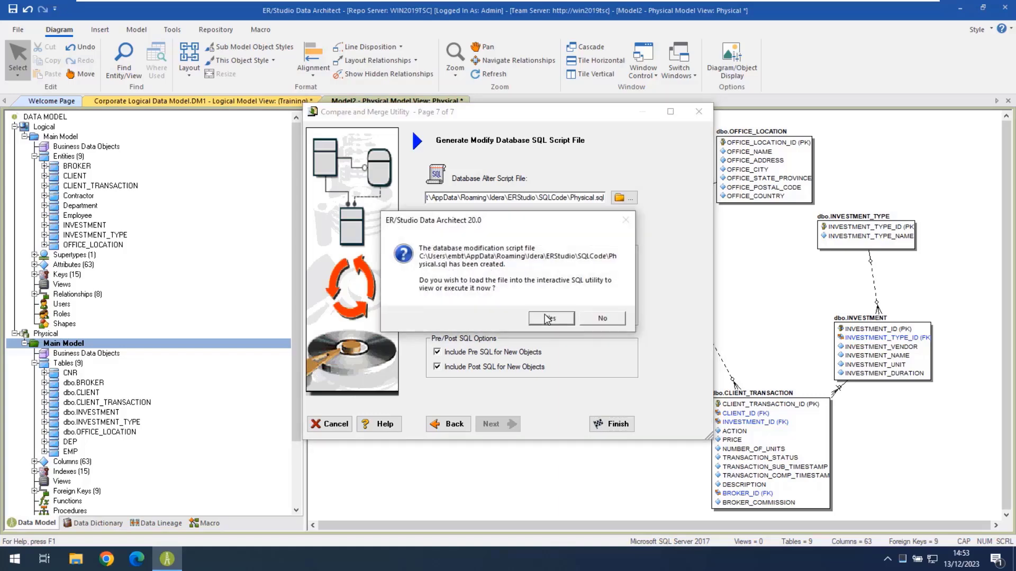
{"action": "left_click", "coordinate": [548, 318]}
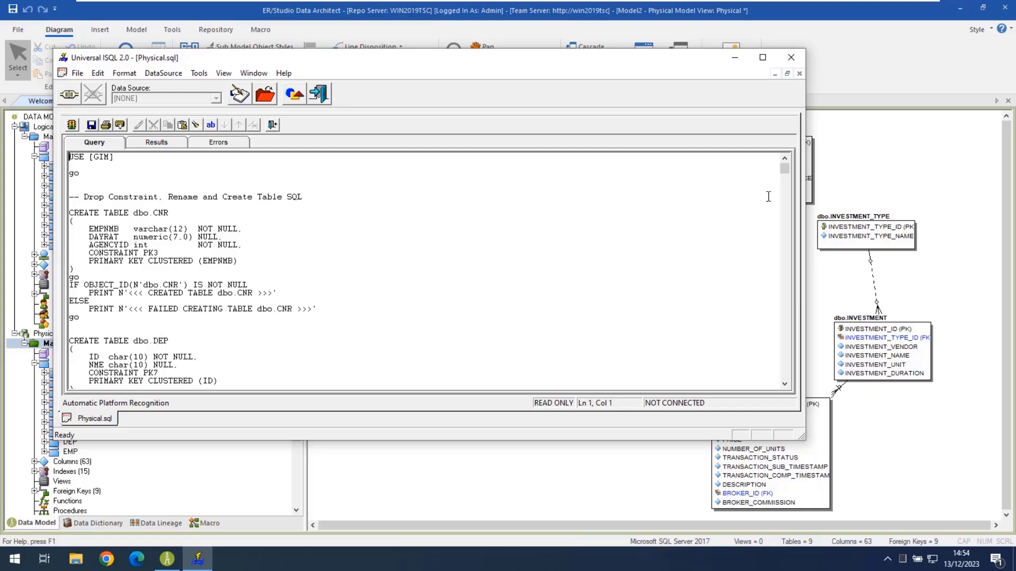
{"action": "mouse_move", "coordinate": [785, 176]}
{"action": "left_mouse_down"}
{"action": "mouse_move", "coordinate": [784, 221]}
{"action": "mouse_move", "coordinate": [785, 175]}
{"action": "left_mouse_up"}
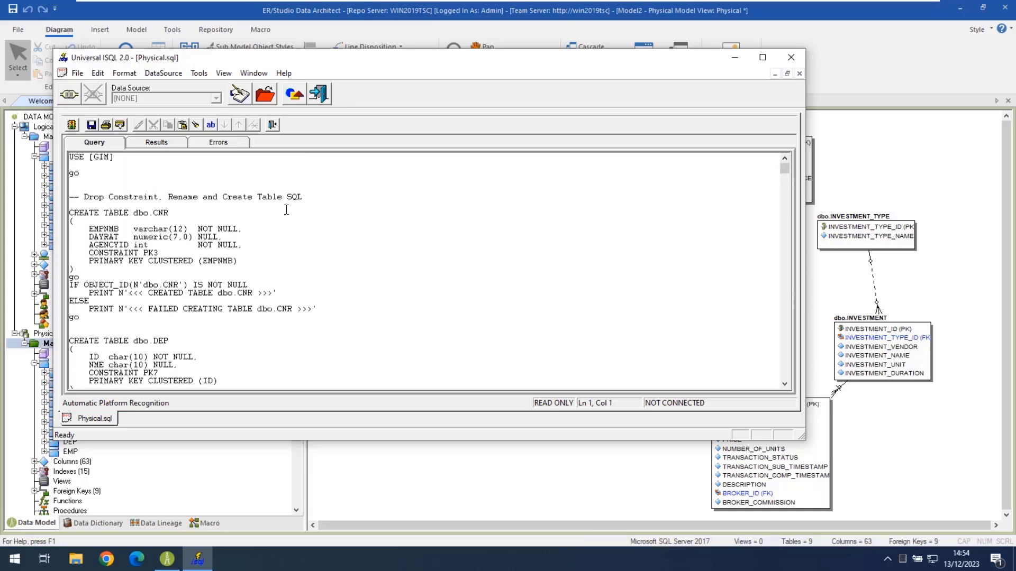